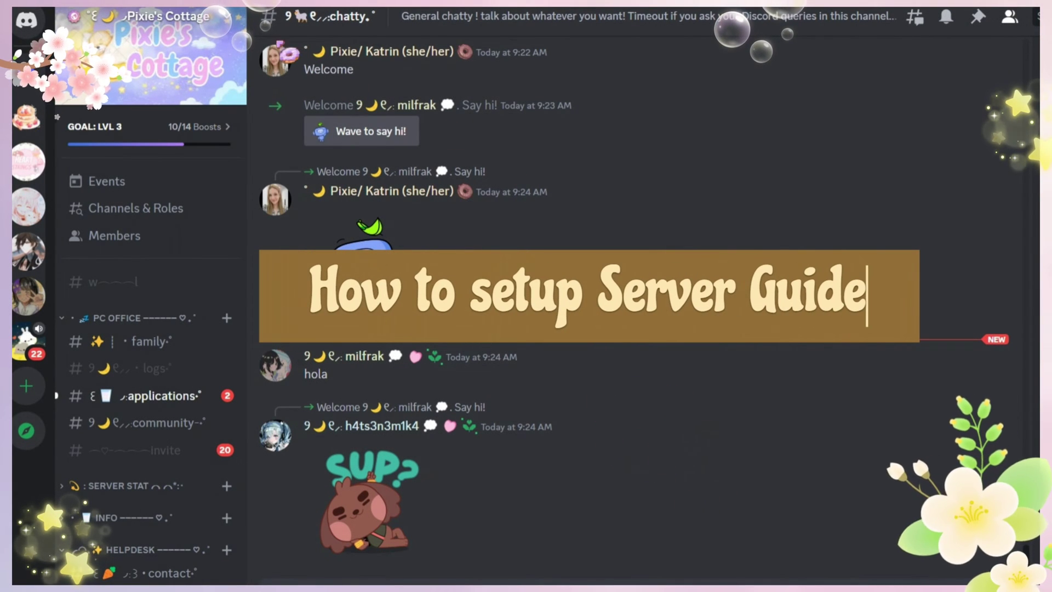
- Open Server Settings and go to the Onboarding page under Community
{"action": "left_click", "coordinate": [230, 21]}
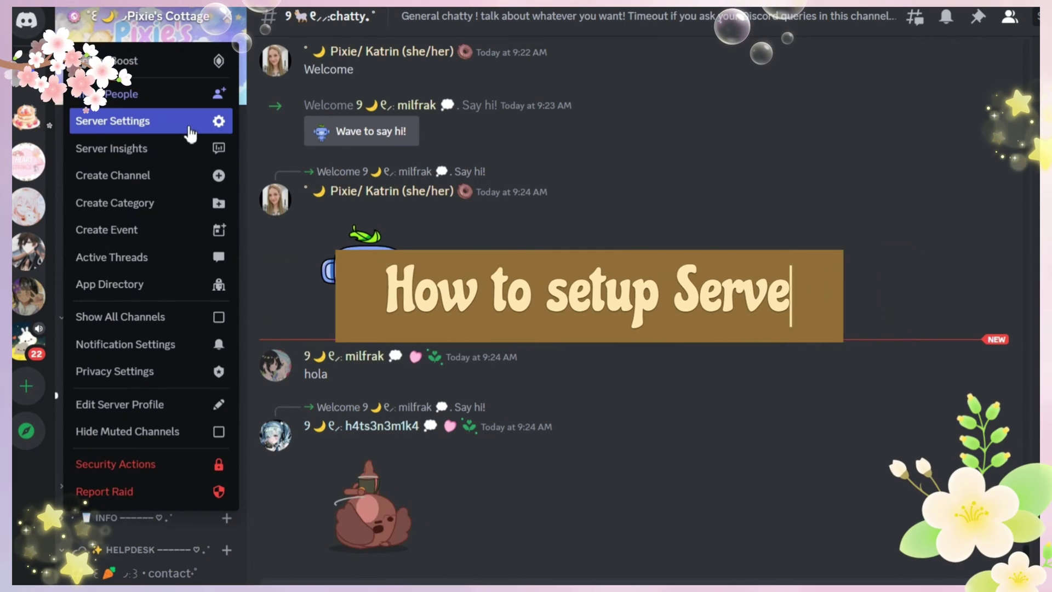
{"action": "left_click", "coordinate": [189, 130]}
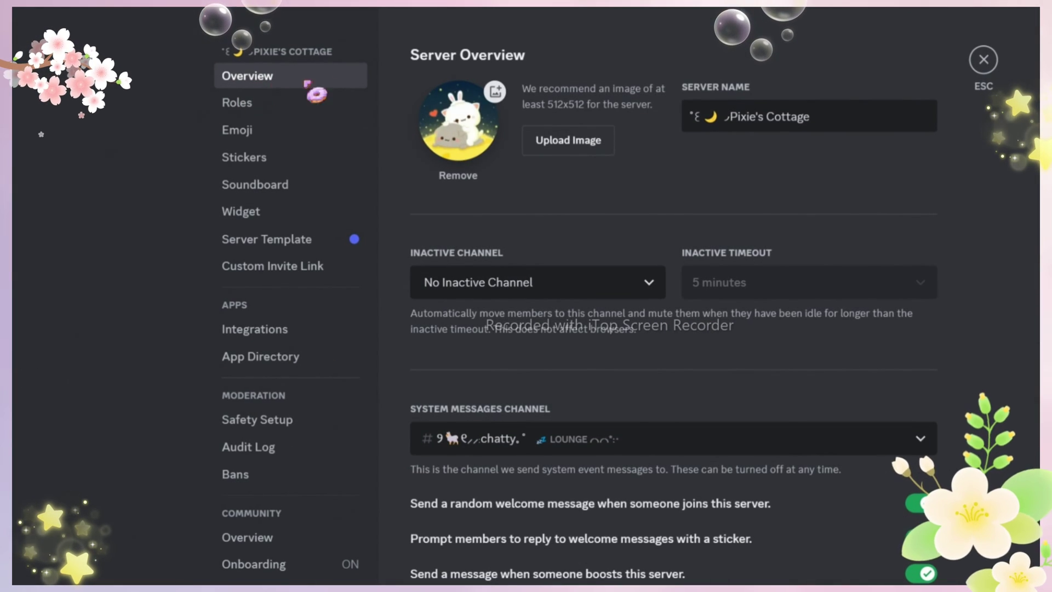
{"action": "scroll", "coordinate": [376, 144], "scroll_direction": "down", "scroll_amount": 3}
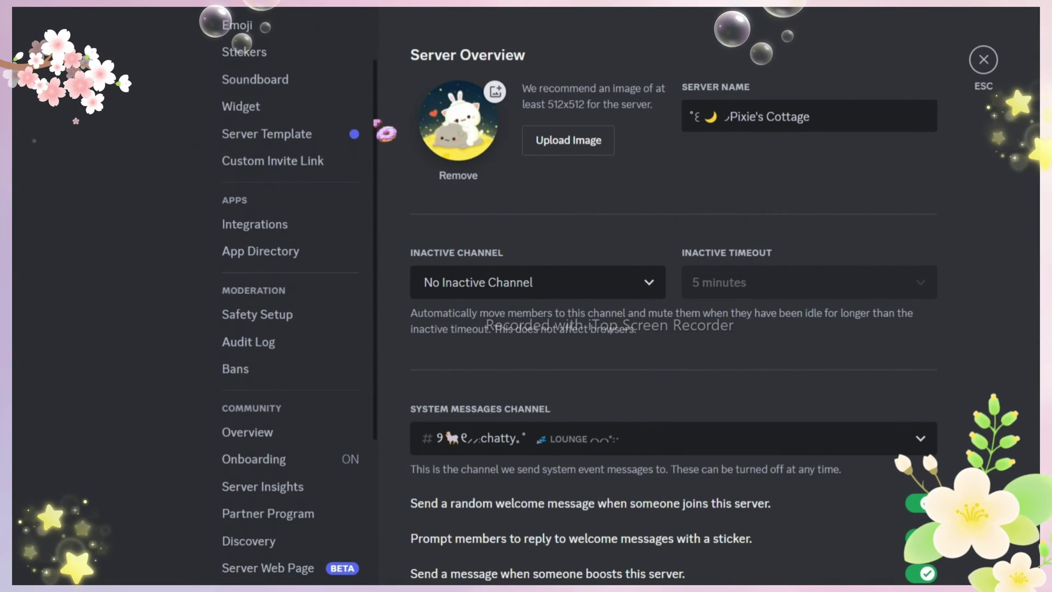
{"action": "left_click_drag", "start_coordinate": [377, 144], "coordinate": [377, 252]}
{"action": "left_click", "coordinate": [297, 242]}
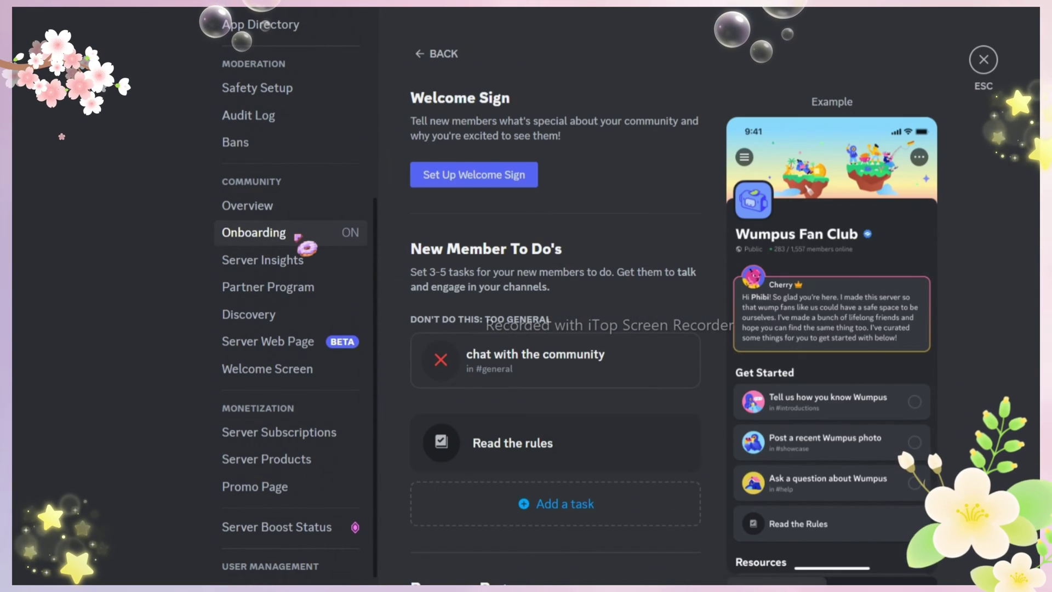
{"action": "scroll", "coordinate": [674, 296], "scroll_direction": "down", "scroll_amount": 3}
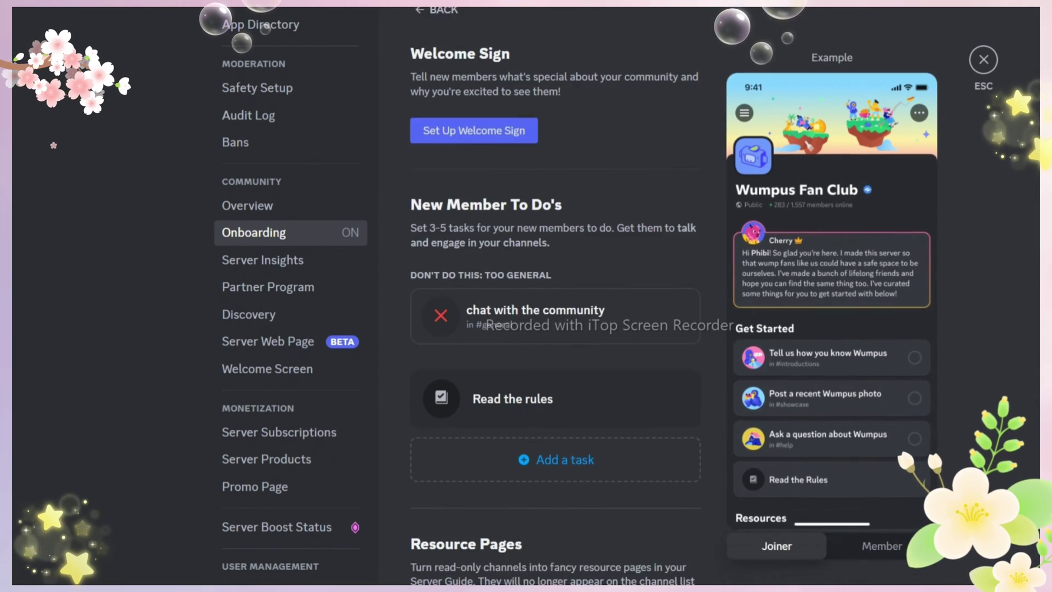
{"action": "scroll", "coordinate": [674, 296], "scroll_direction": "up", "scroll_amount": 3}
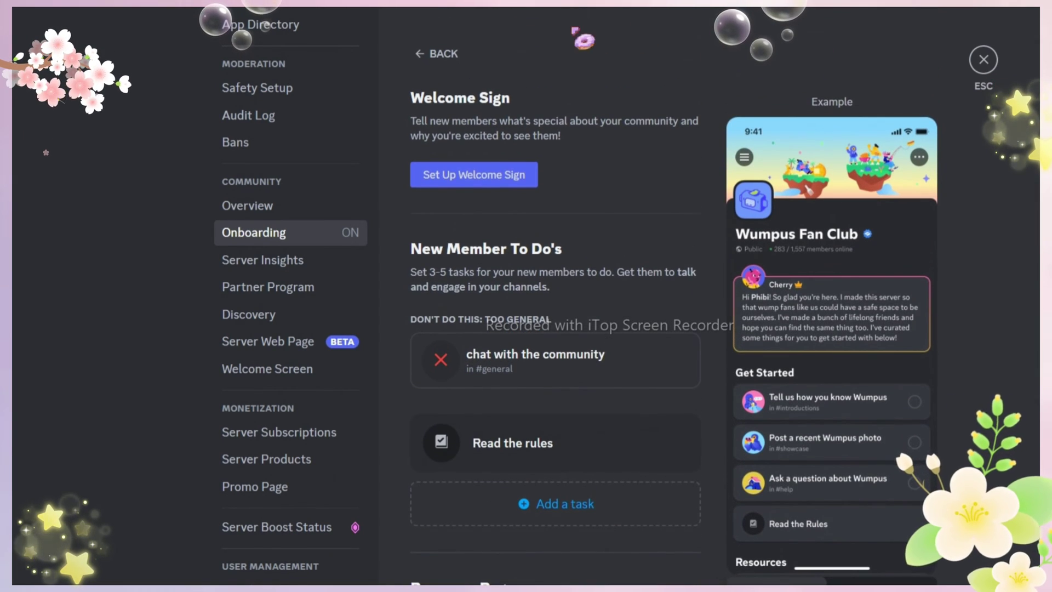
{"action": "left_click", "coordinate": [425, 54]}
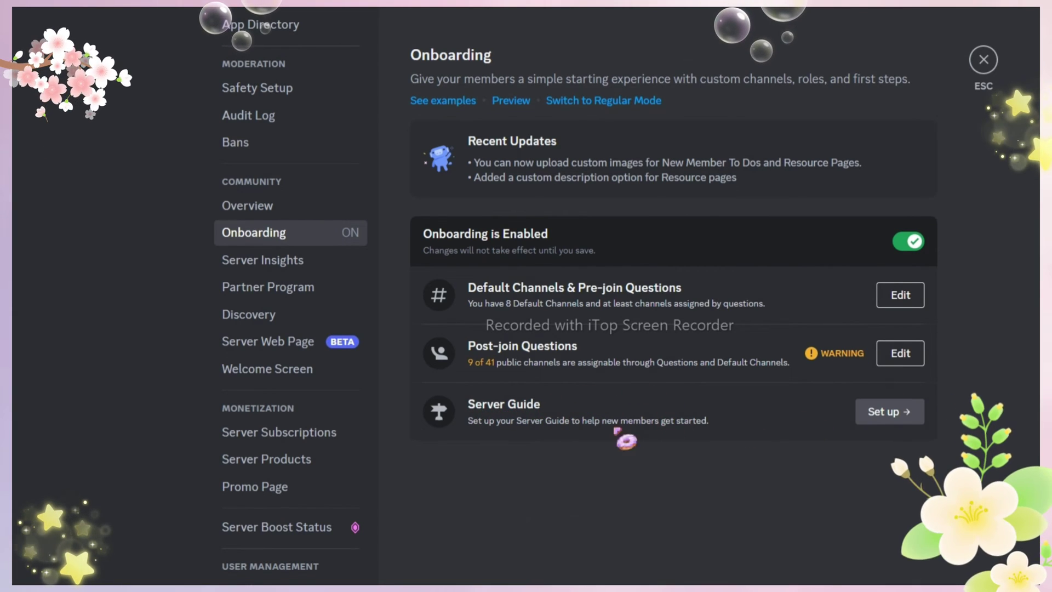
{"action": "left_click", "coordinate": [878, 417]}
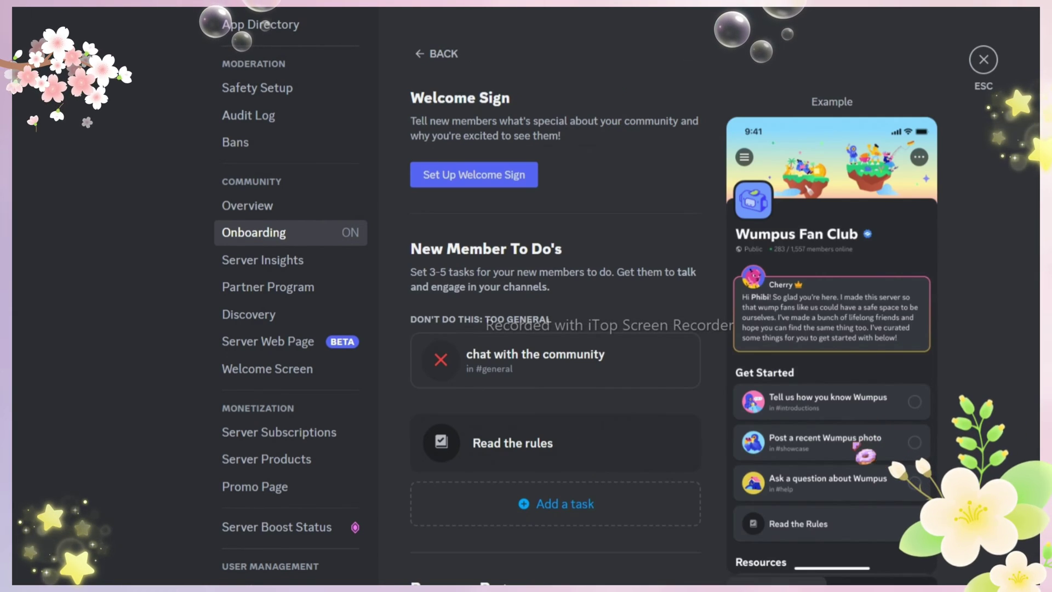
{"action": "scroll", "coordinate": [555, 296], "scroll_direction": "down", "scroll_amount": 10}
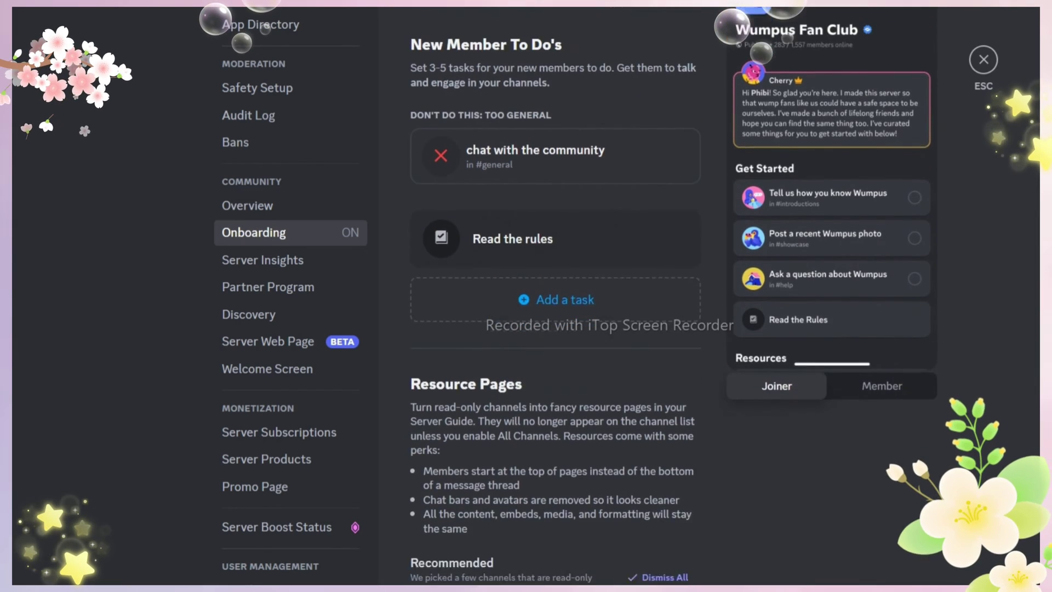
{"action": "scroll", "coordinate": [555, 295], "scroll_direction": "down", "scroll_amount": 5}
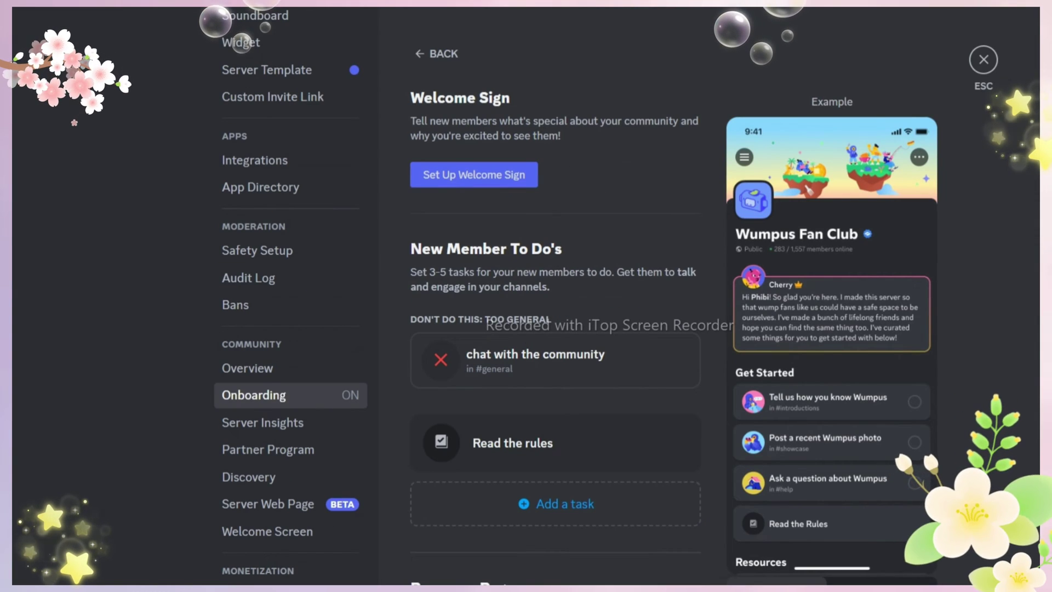
{"action": "scroll", "coordinate": [555, 296], "scroll_direction": "down", "scroll_amount": 10}
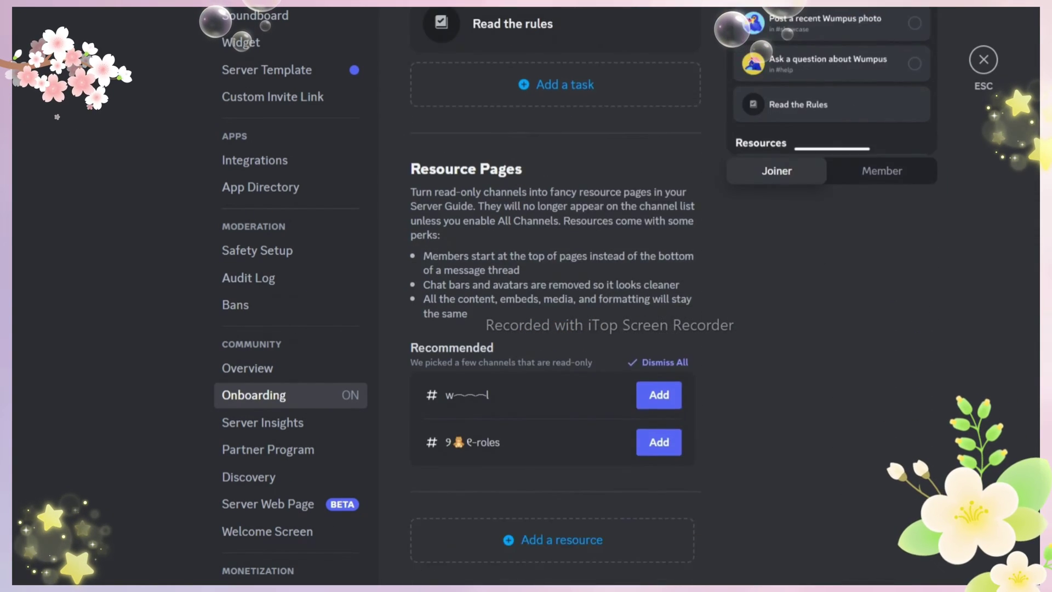
{"action": "scroll", "coordinate": [555, 295], "scroll_direction": "down", "scroll_amount": 4}
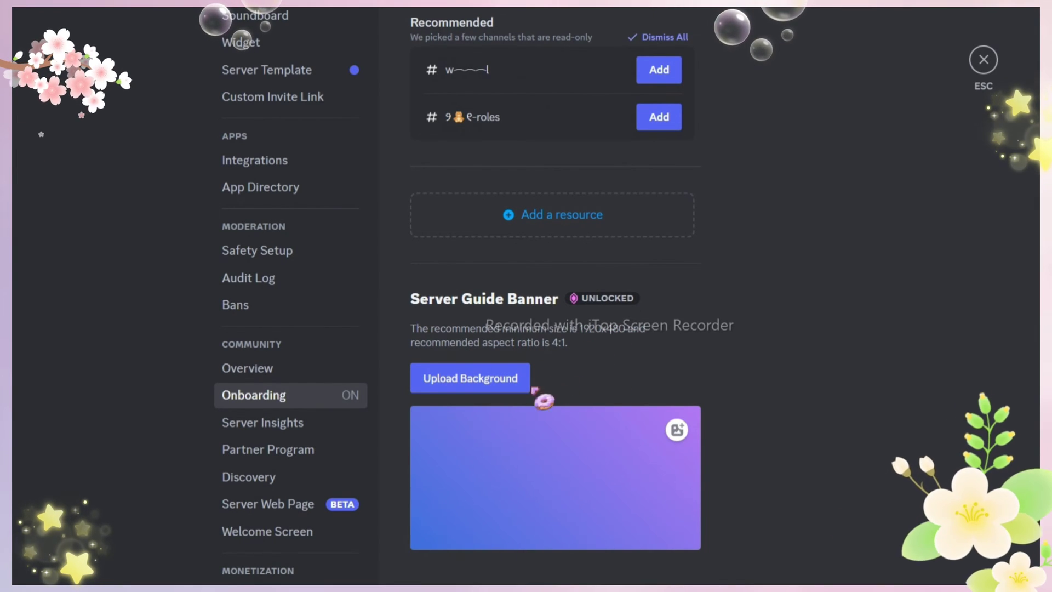
- Upload the Pixie's Cottage image as the Server Guide banner, then scroll back to New Member To Do's
{"action": "left_click", "coordinate": [490, 386]}
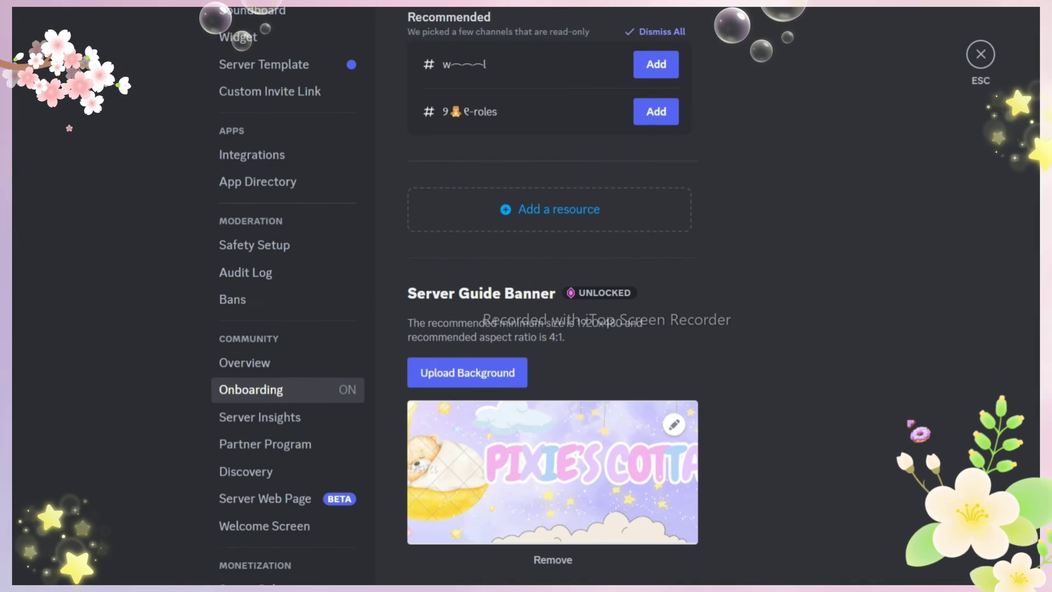
{"action": "scroll", "coordinate": [658, 488], "scroll_direction": "up", "scroll_amount": 2}
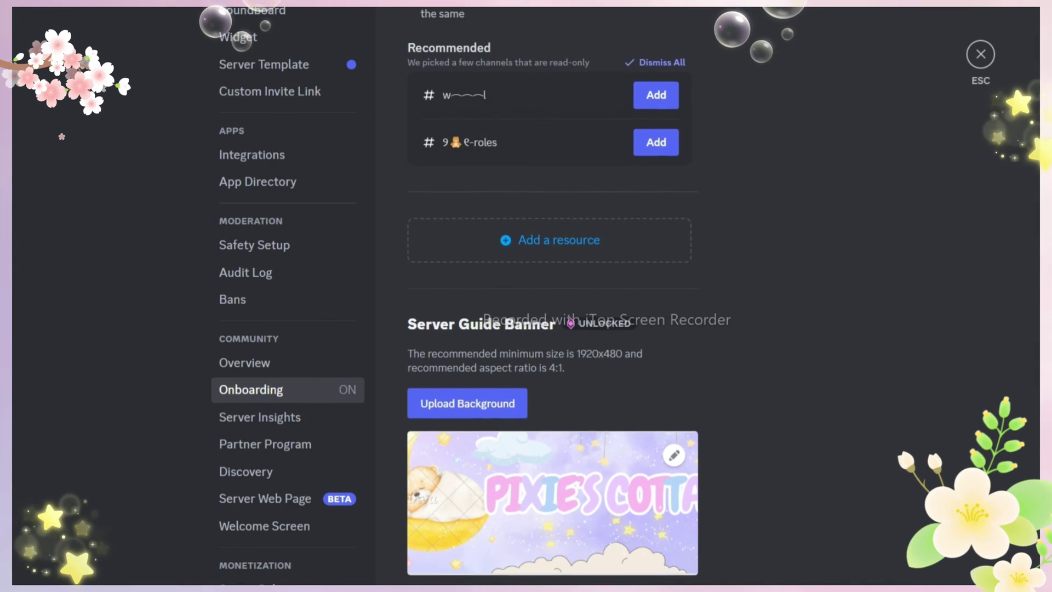
{"action": "scroll", "coordinate": [553, 291], "scroll_direction": "up", "scroll_amount": 2}
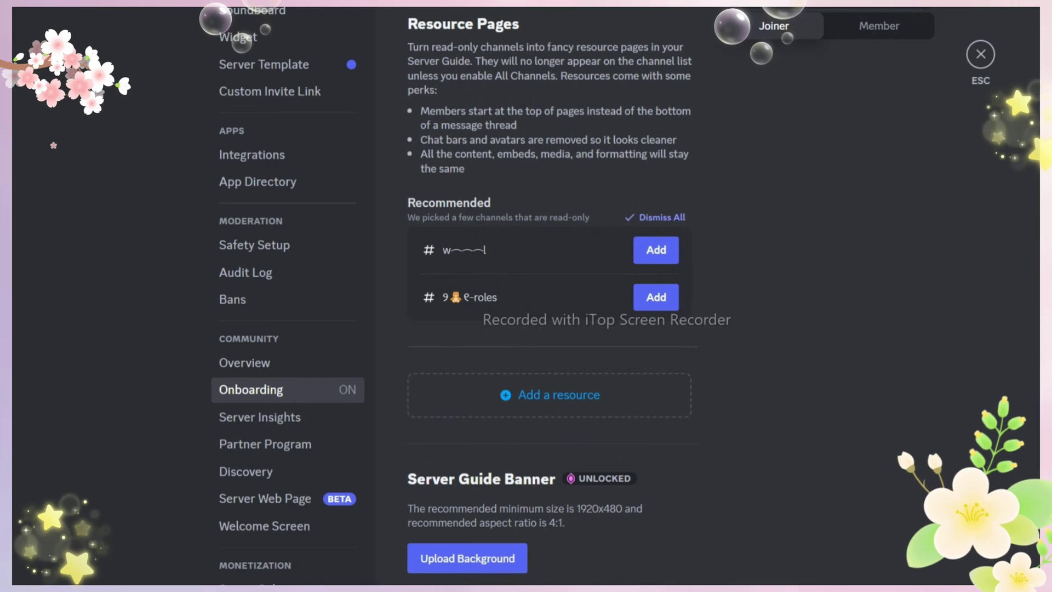
{"action": "scroll", "coordinate": [552, 291], "scroll_direction": "up", "scroll_amount": 2}
{"action": "scroll", "coordinate": [552, 291], "scroll_direction": "up", "scroll_amount": 8}
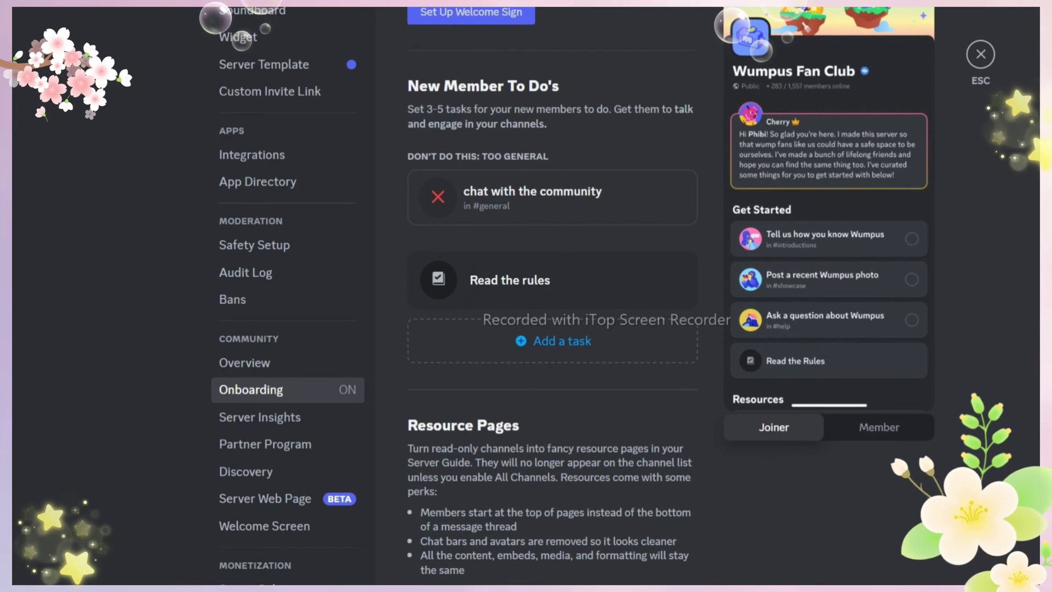
{"action": "scroll", "coordinate": [553, 291], "scroll_direction": "up", "scroll_amount": 2}
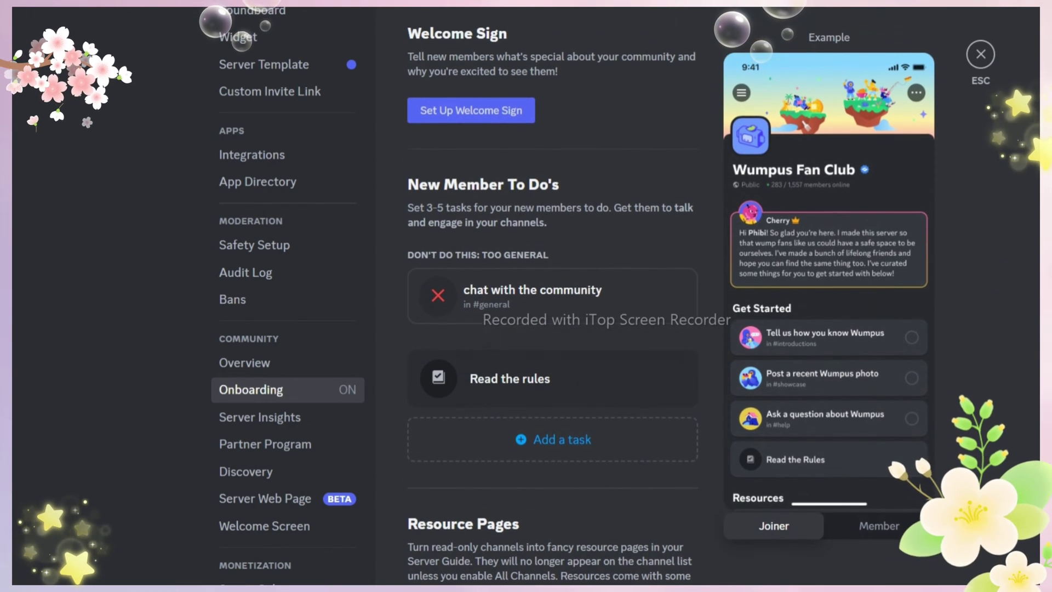
- Add a 'Role for Regression' to-do in the roles channel, completed when the member visits it
{"action": "left_click", "coordinate": [559, 453]}
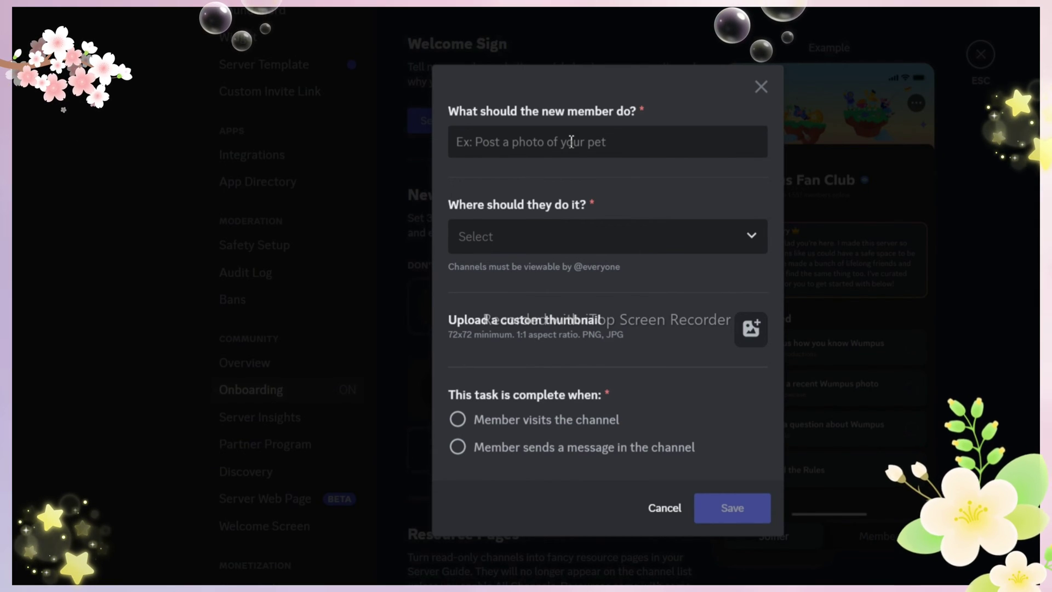
{"action": "type", "text": "rO"}
{"action": "key", "text": "BackSpace"}
{"action": "key", "text": "BackSpace"}
{"action": "type", "text": "Role for Regression"}
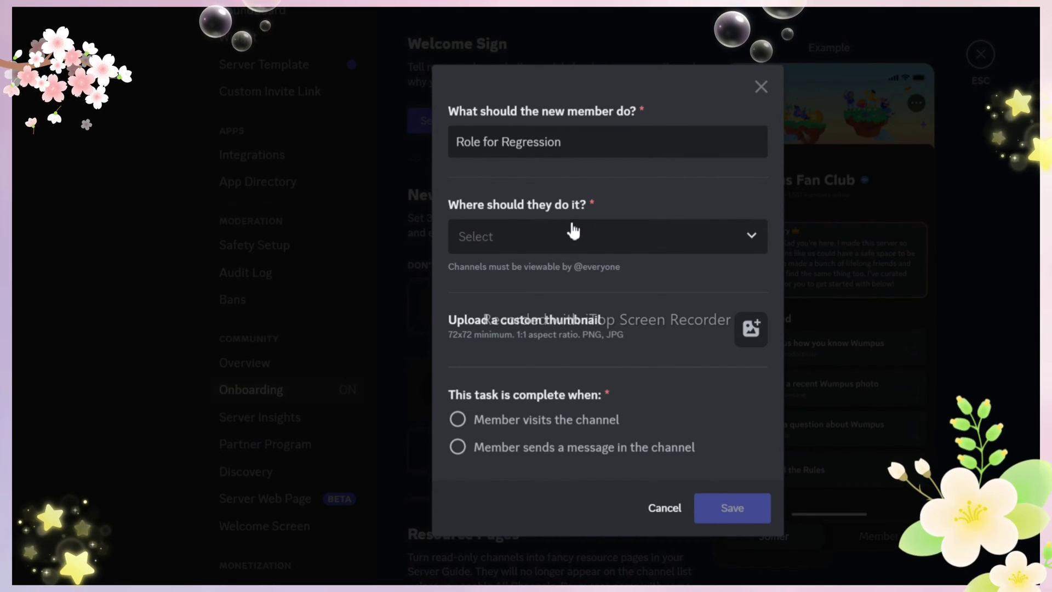
{"action": "left_click", "coordinate": [573, 235]}
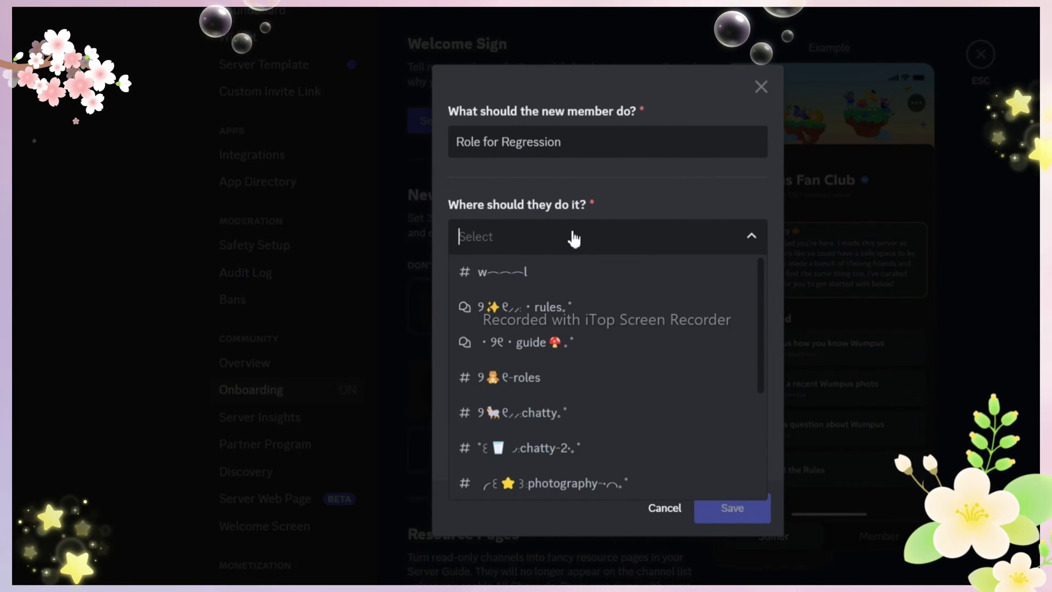
{"action": "type", "text": "role"}
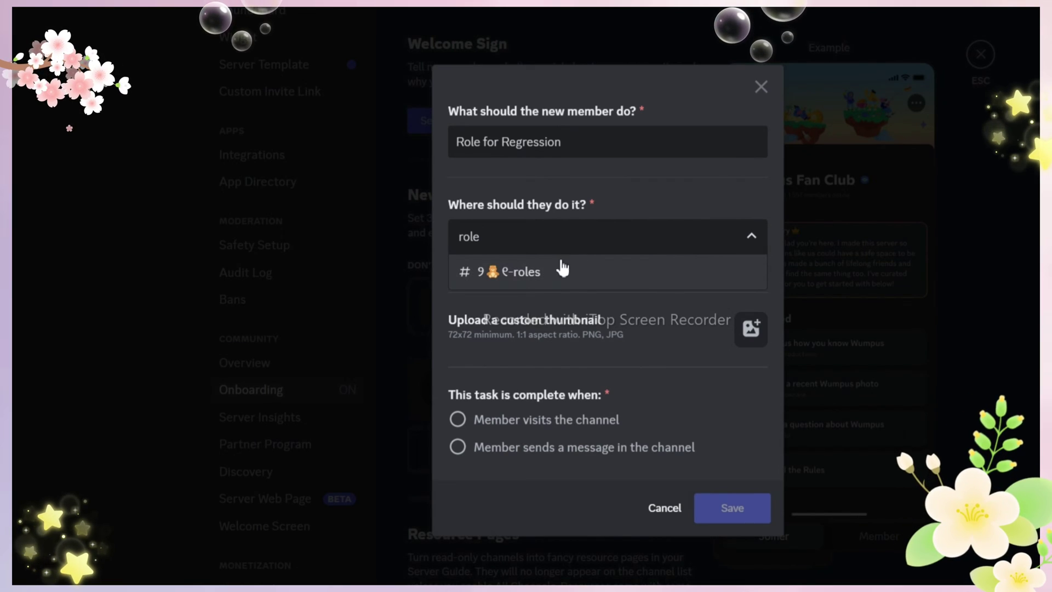
{"action": "left_click", "coordinate": [562, 269]}
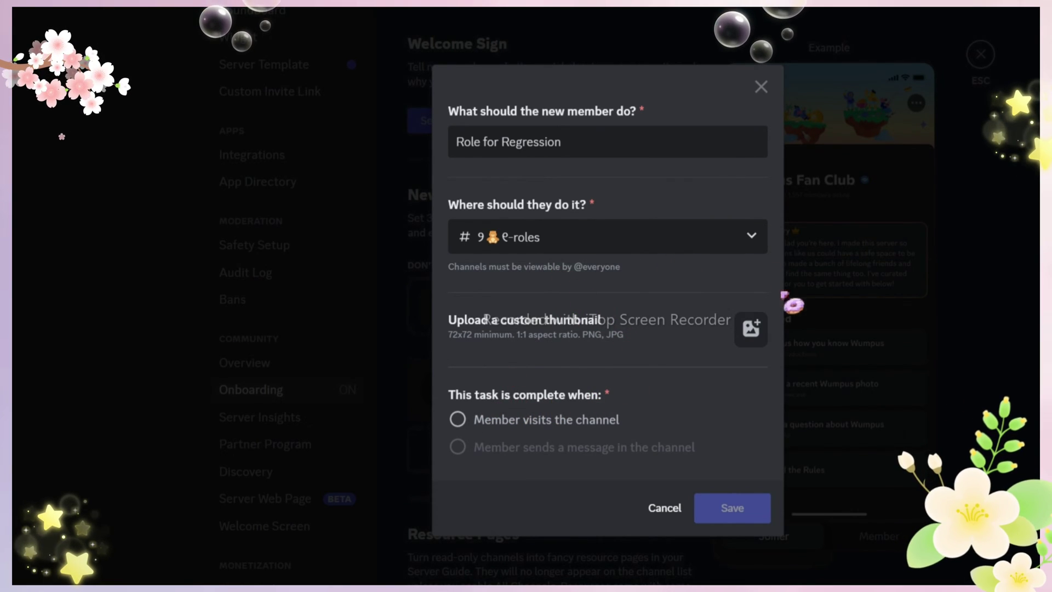
{"action": "left_click", "coordinate": [459, 421]}
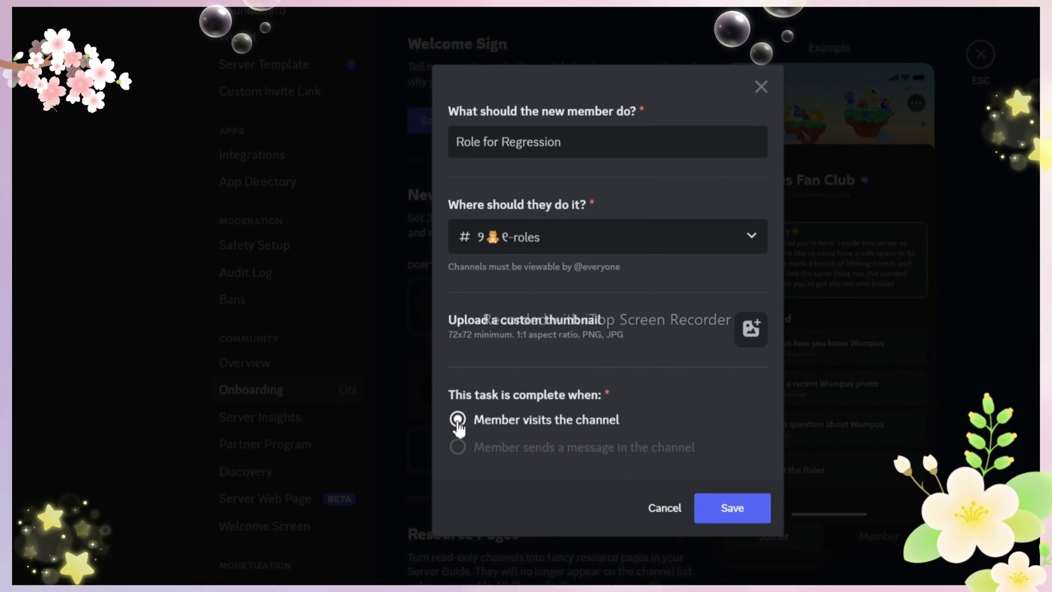
{"action": "left_click", "coordinate": [712, 505]}
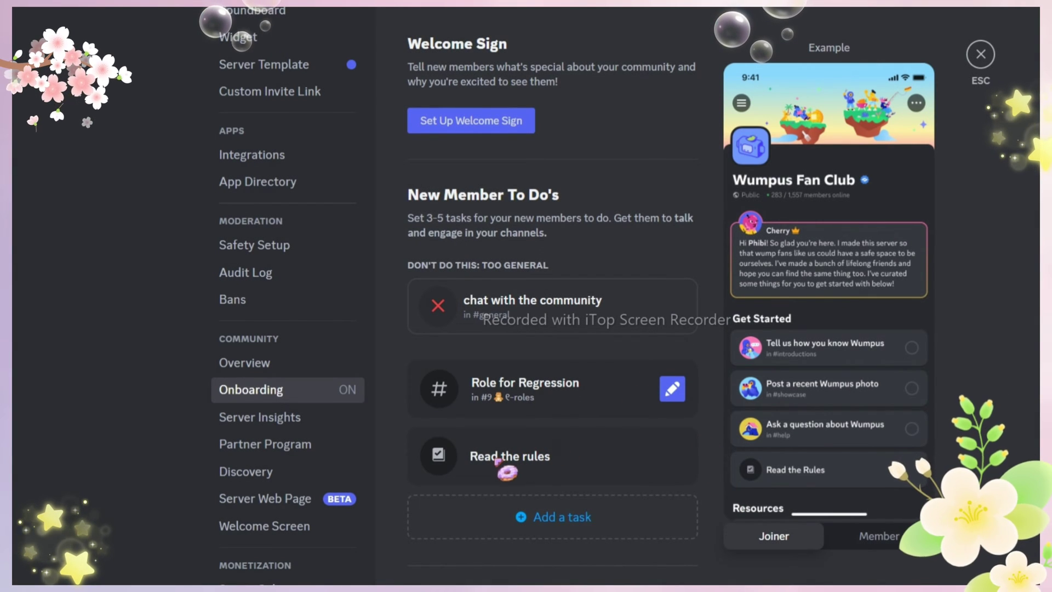
- Add a 'Role for System' to-do in the roles channel, completed when the member visits it
{"action": "left_click", "coordinate": [542, 515]}
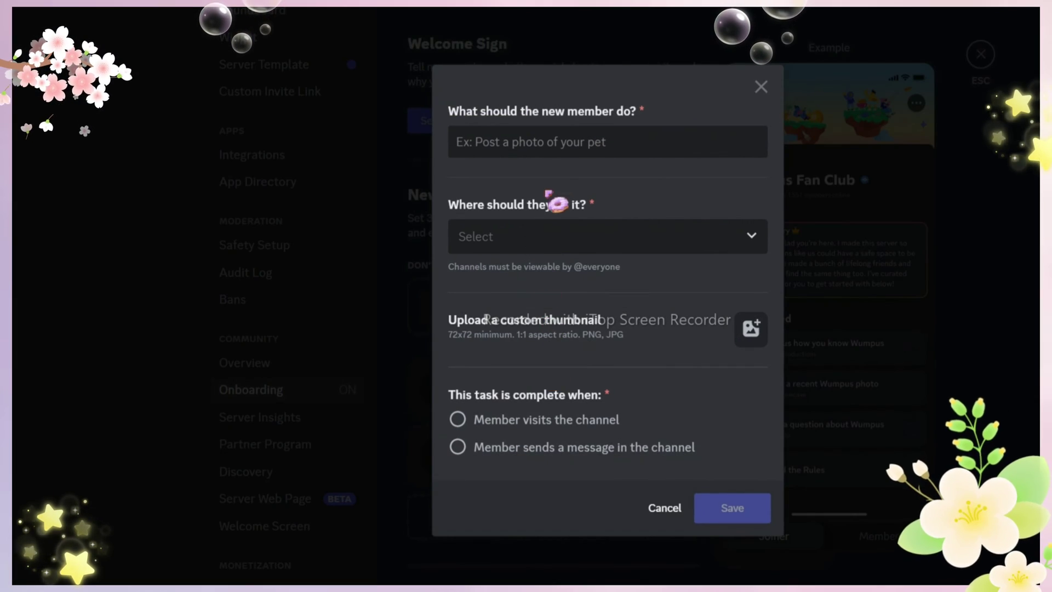
{"action": "type", "text": "Ro"}
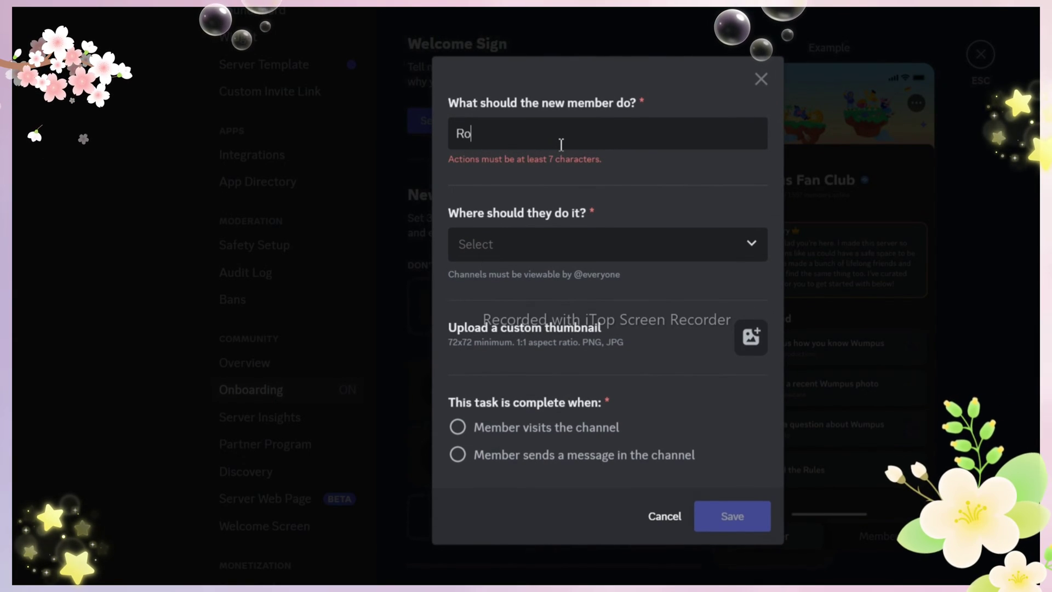
{"action": "type", "text": "le for System"}
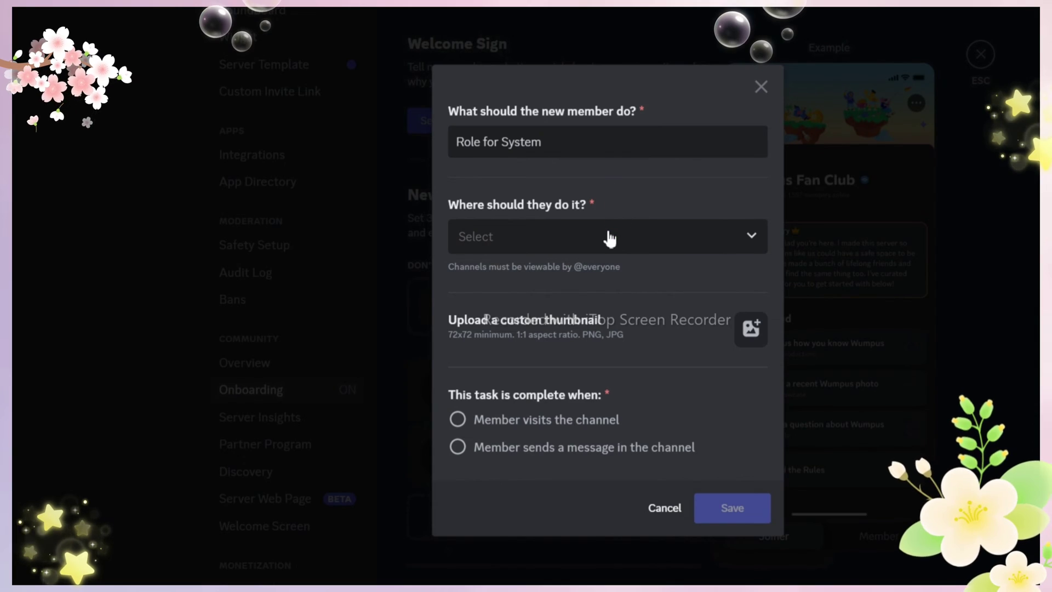
{"action": "left_click", "coordinate": [609, 239]}
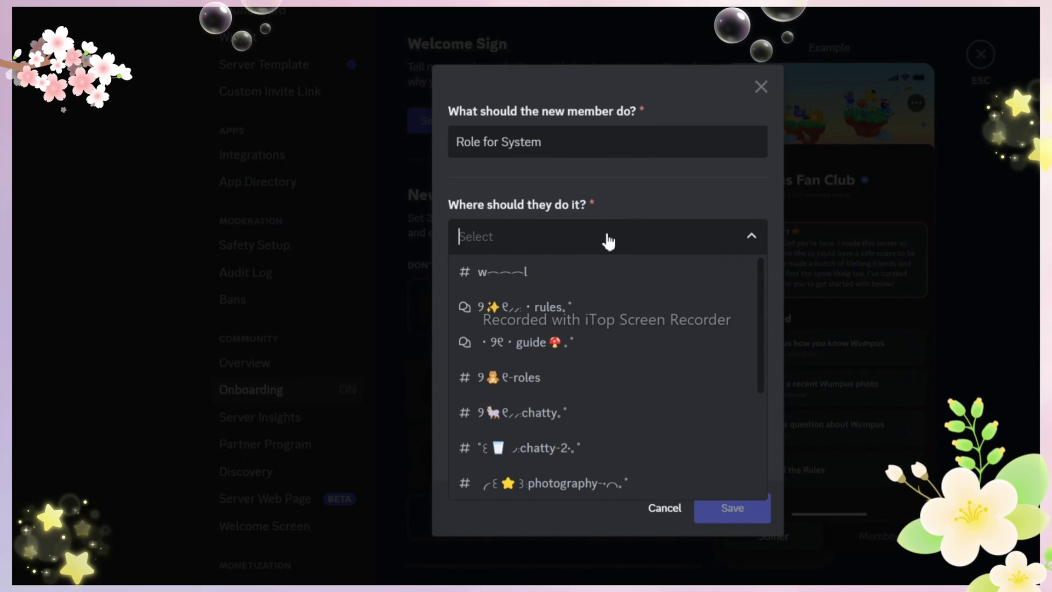
{"action": "type", "text": "rol"}
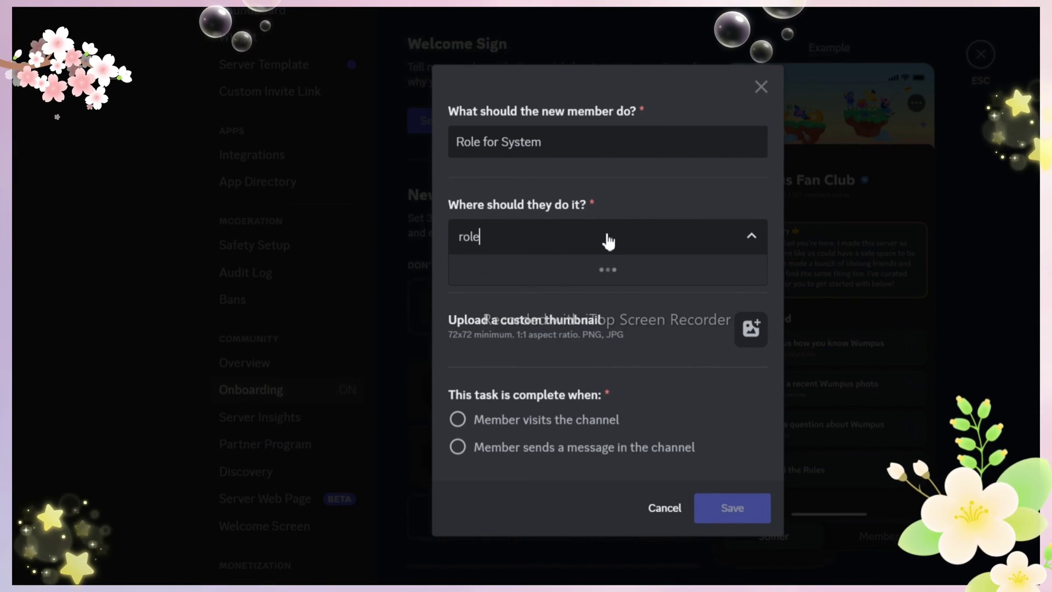
{"action": "type", "text": "e"}
{"action": "left_click", "coordinate": [570, 271]}
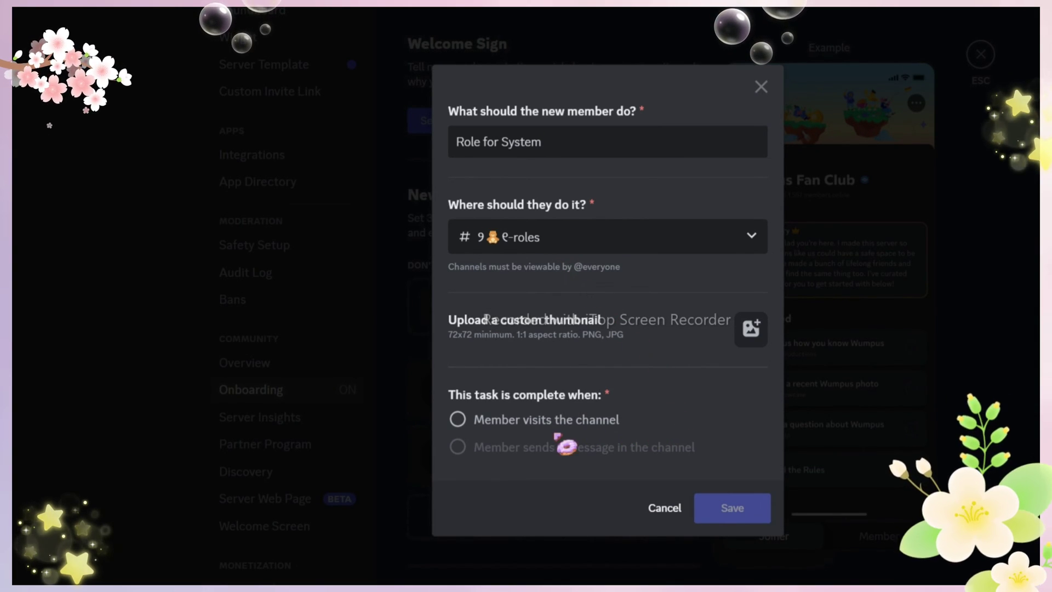
{"action": "left_click", "coordinate": [459, 421]}
{"action": "left_click", "coordinate": [733, 511]}
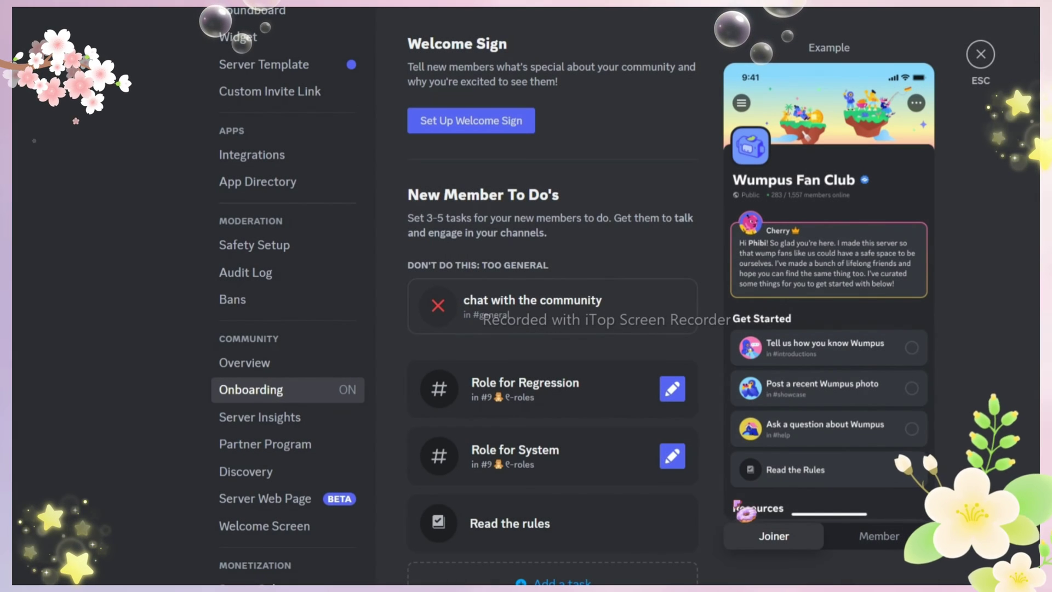
- Reopen the Role for System task to check it, then start a new blank task
{"action": "left_click", "coordinate": [678, 454]}
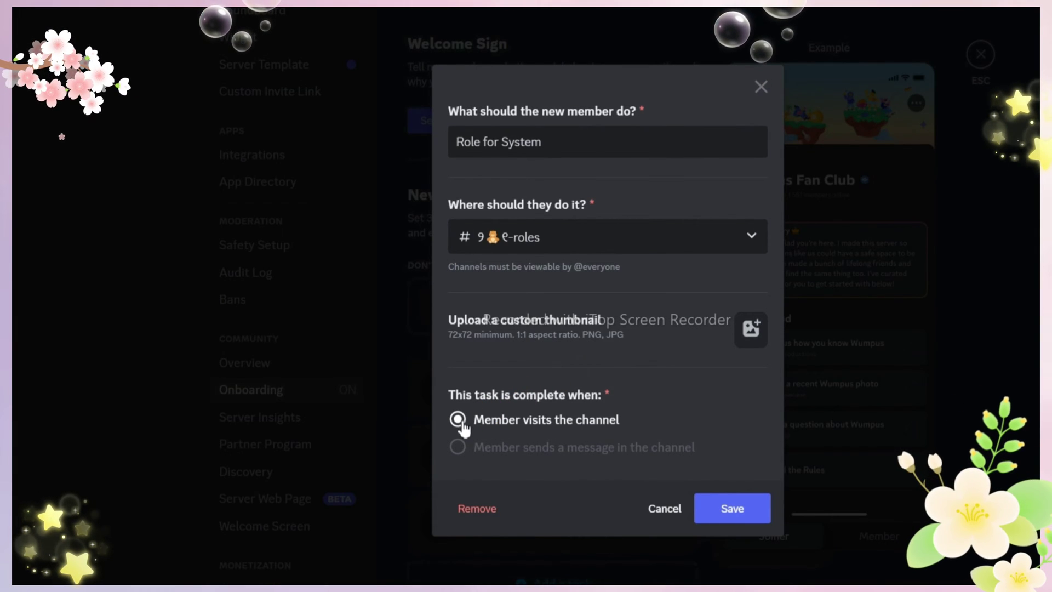
{"action": "key", "text": "Escape"}
{"action": "left_click", "coordinate": [565, 481]}
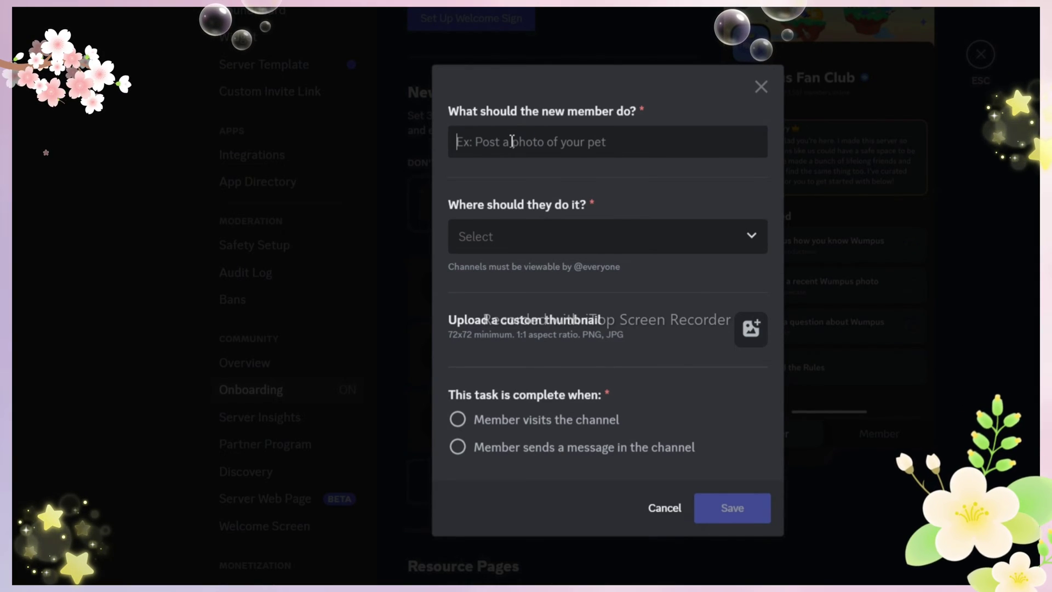
- Fill in a 'Chat with us' task in the chatty channel, completed when the member visits
{"action": "type", "text": "Chat with us"}
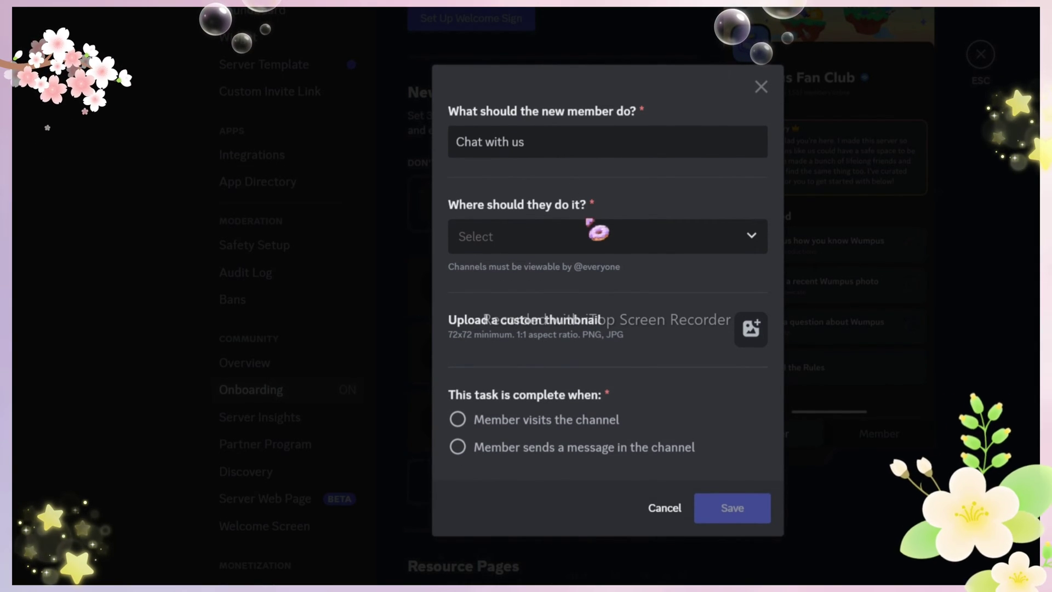
{"action": "left_click", "coordinate": [579, 244]}
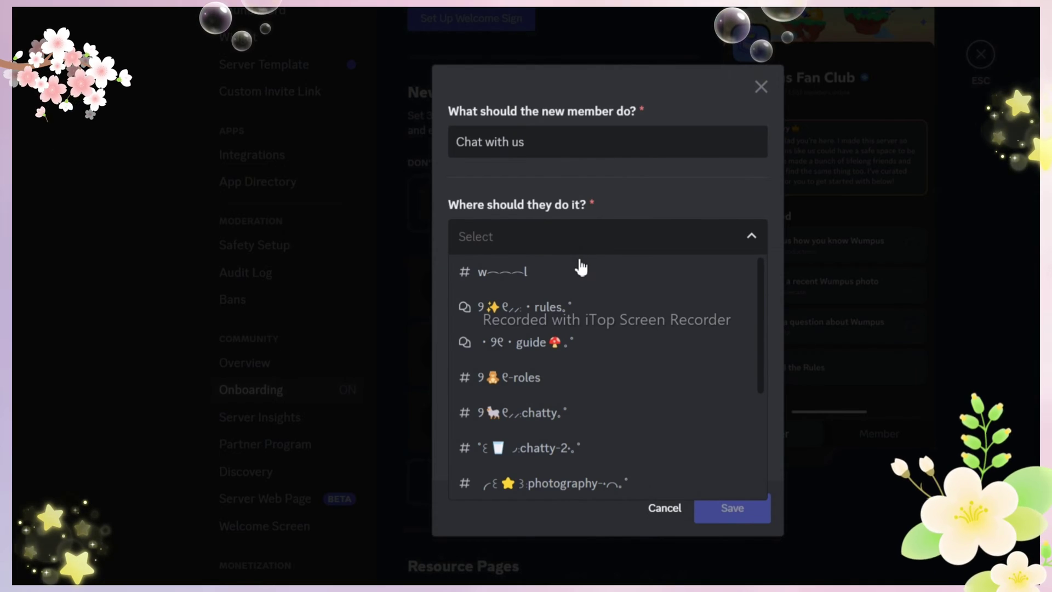
{"action": "type", "text": "chatty"}
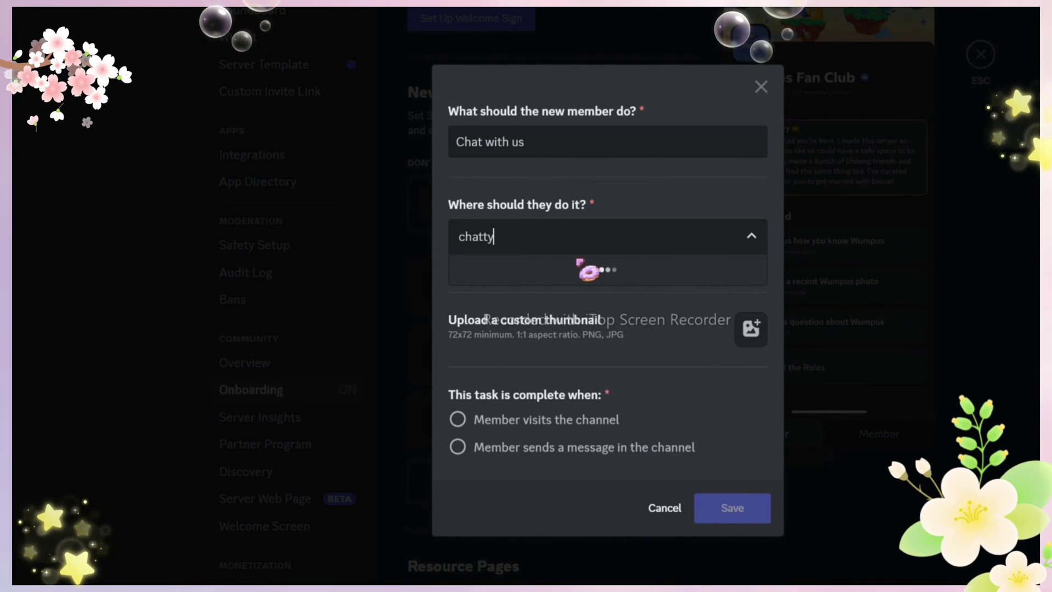
{"action": "left_click", "coordinate": [587, 281]}
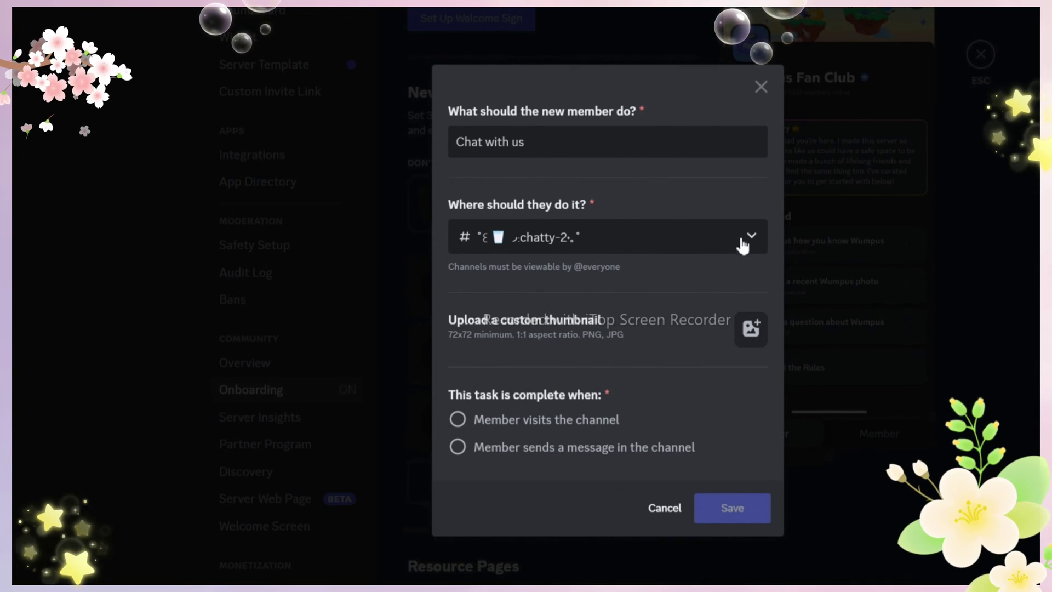
{"action": "left_click", "coordinate": [714, 249]}
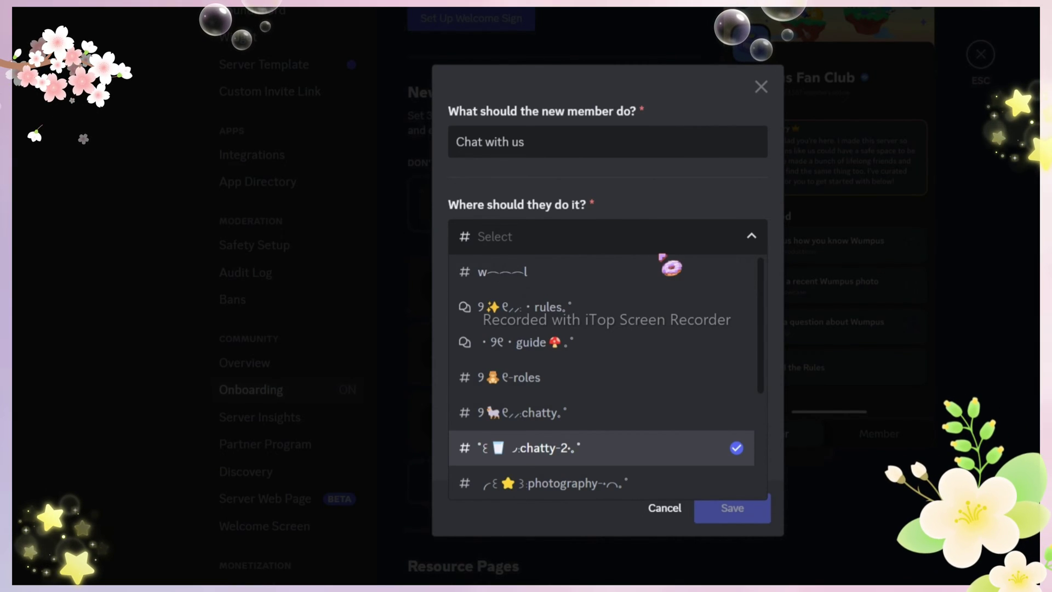
{"action": "type", "text": "chatty"}
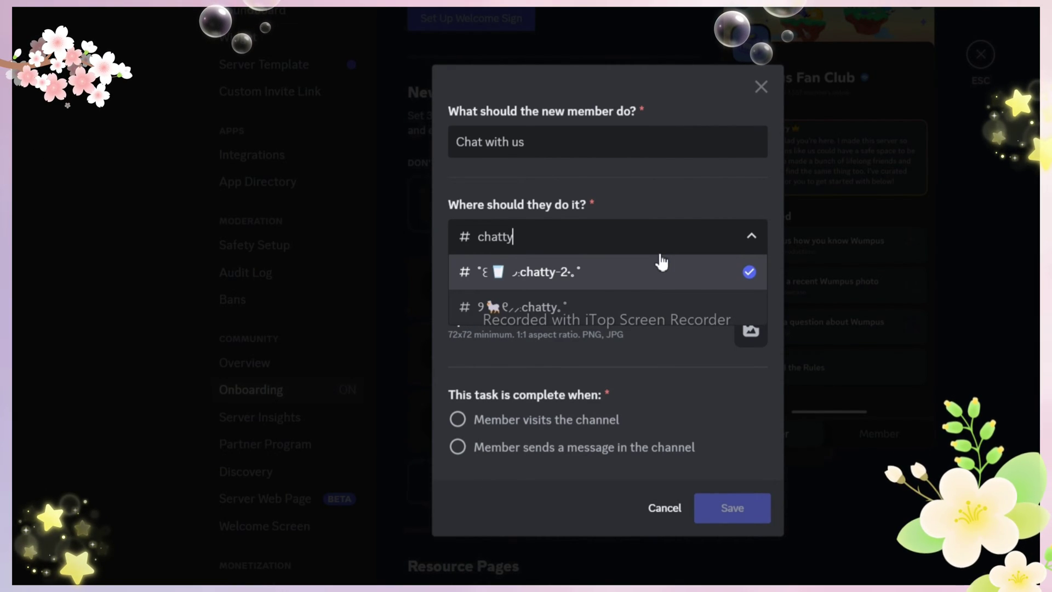
{"action": "left_click", "coordinate": [594, 307]}
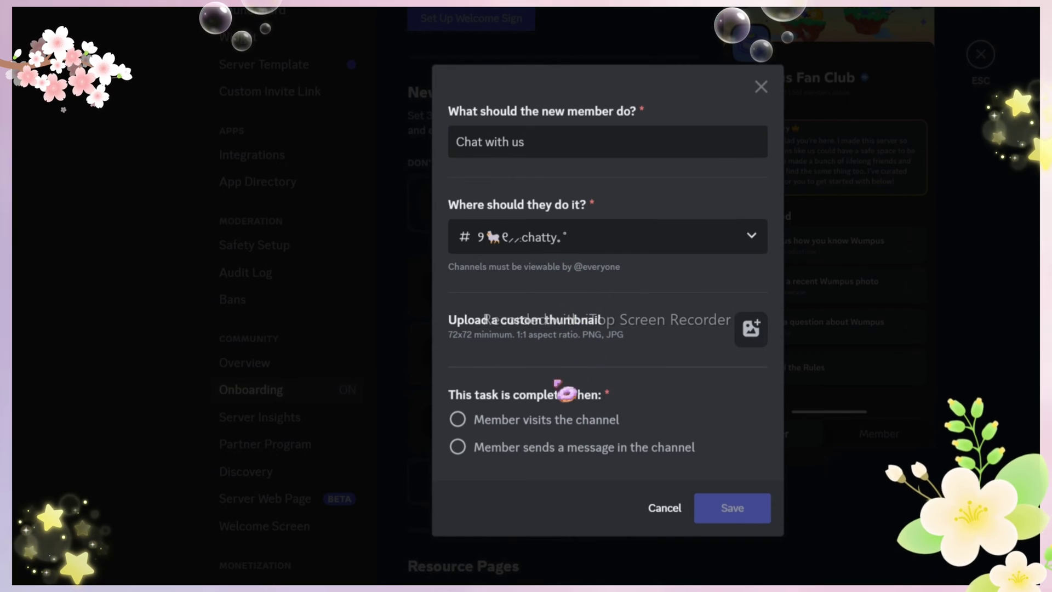
{"action": "left_click", "coordinate": [476, 424]}
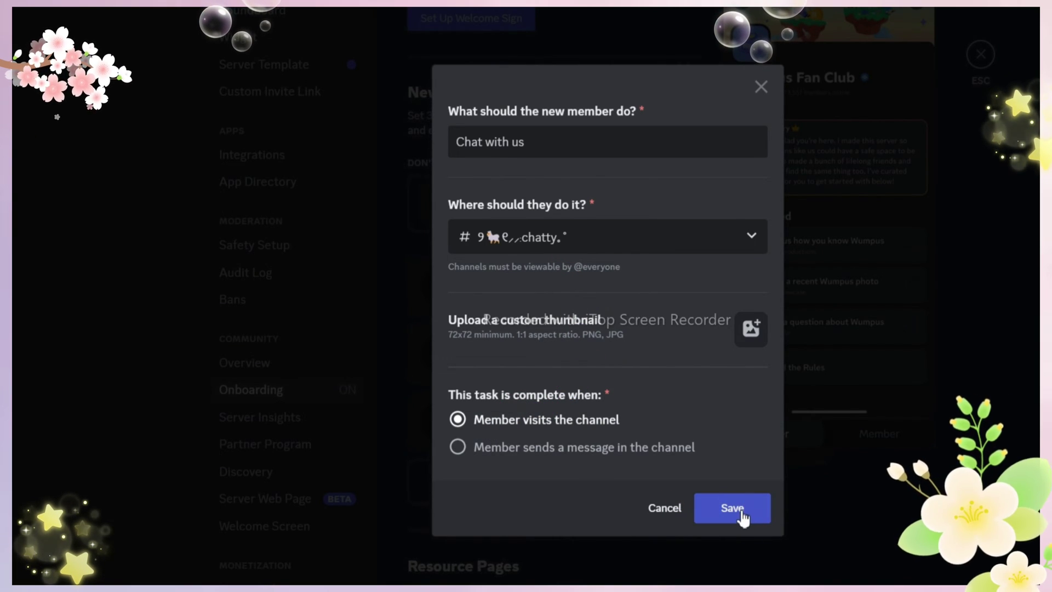
- Save 'Chat with us' and begin a 'Decors' task, finding no banner channel in the channel search
{"action": "left_click", "coordinate": [739, 515]}
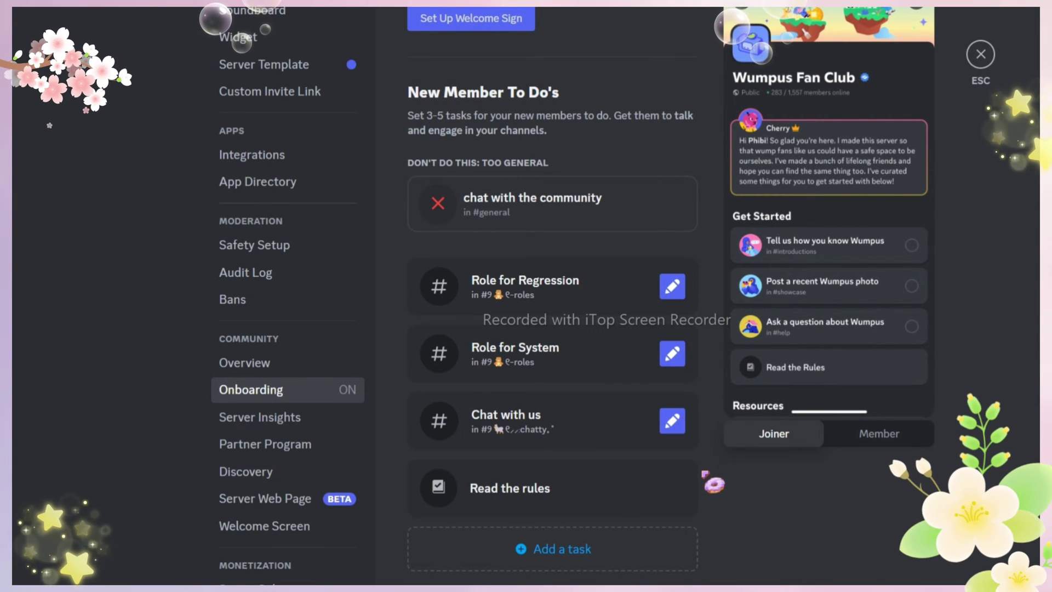
{"action": "left_click", "coordinate": [523, 550]}
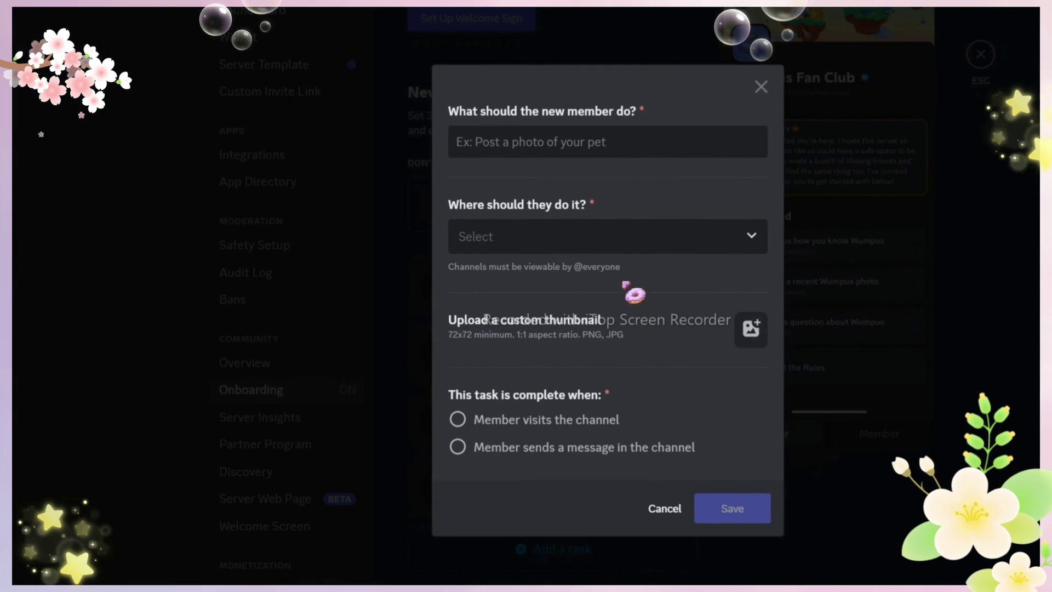
{"action": "left_click", "coordinate": [596, 144]}
{"action": "type", "text": "Decors"}
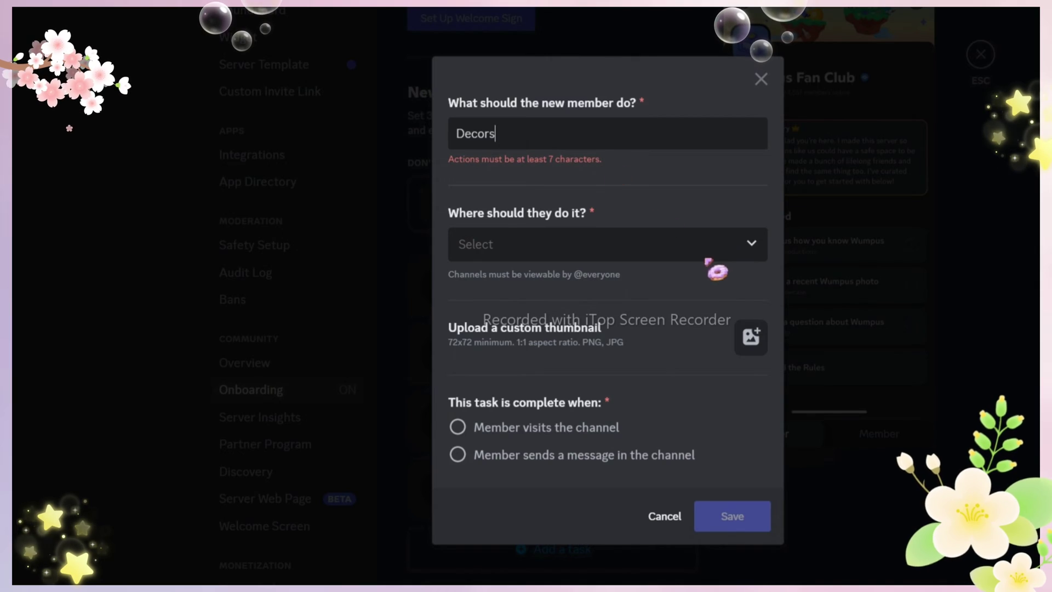
{"action": "left_click", "coordinate": [678, 258]}
{"action": "type", "text": "deco"}
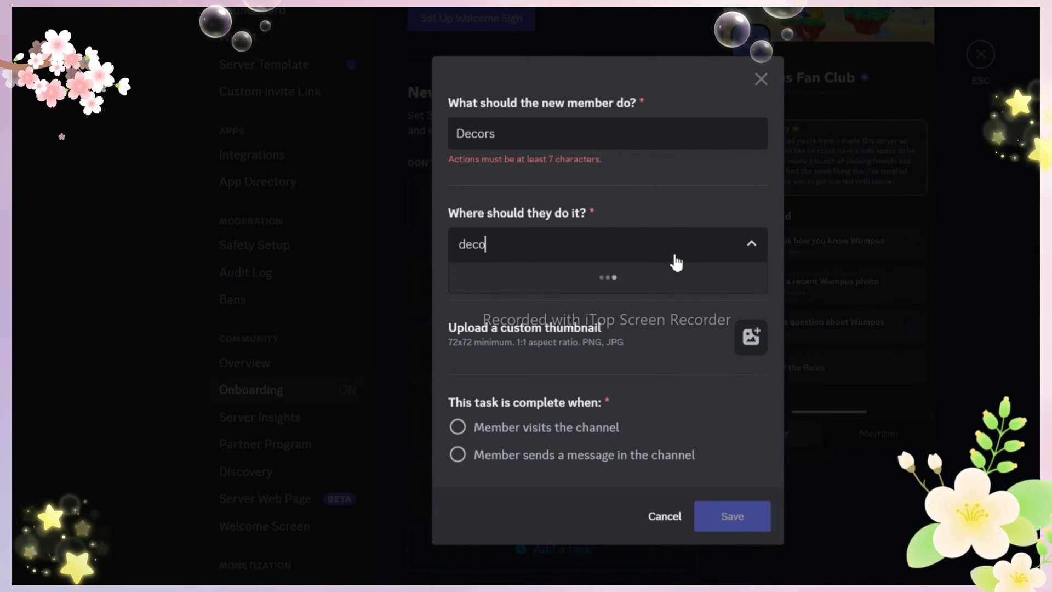
{"action": "type", "text": "banner"}
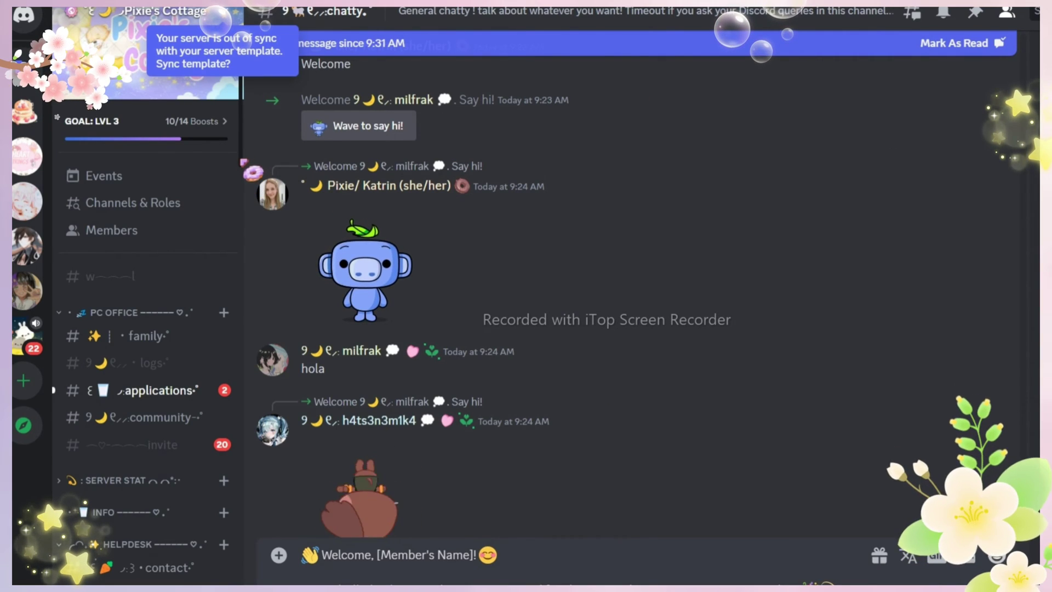
{"action": "left_click_drag", "start_coordinate": [241, 163], "coordinate": [251, 441]}
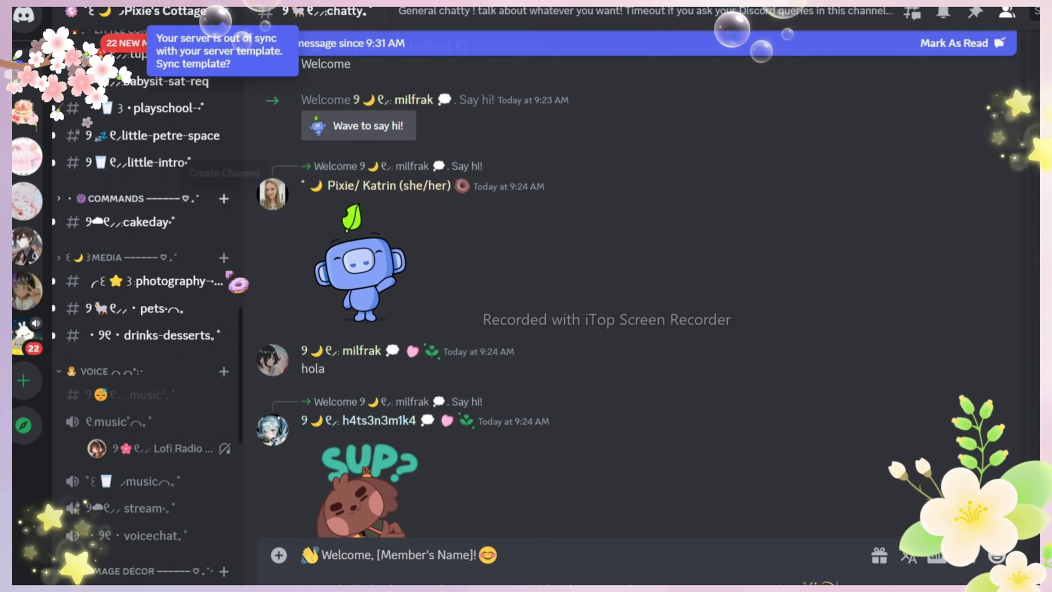
{"action": "left_click_drag", "start_coordinate": [242, 332], "coordinate": [245, 401]}
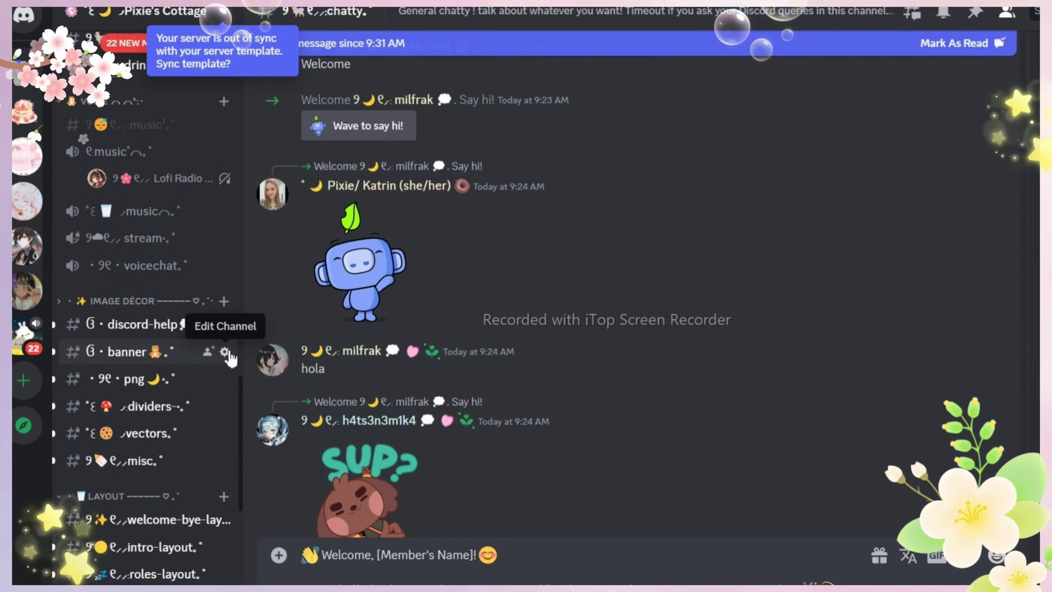
{"action": "left_click", "coordinate": [209, 326]}
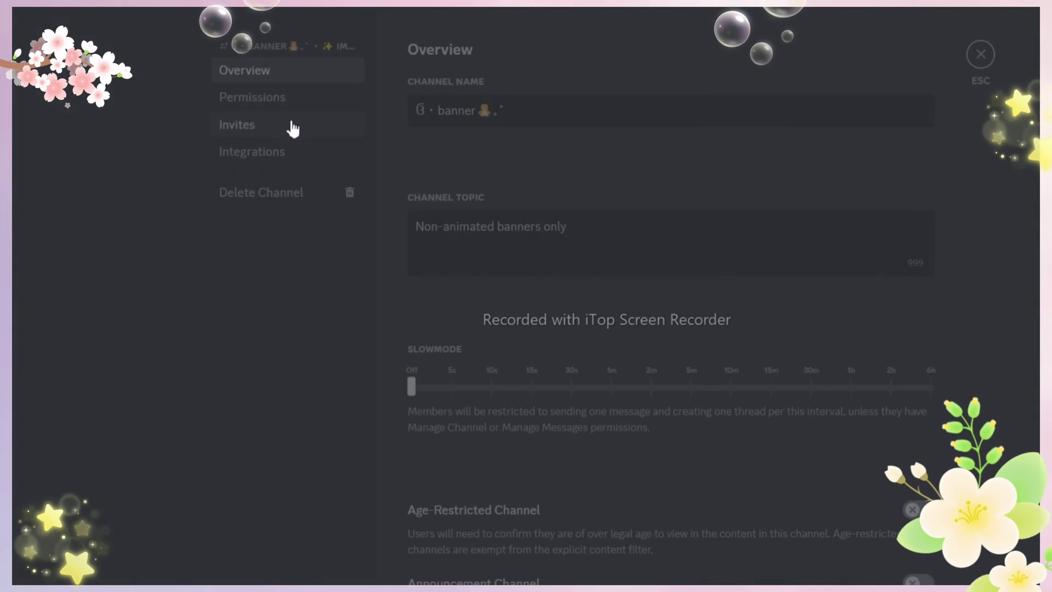
{"action": "left_click", "coordinate": [298, 112]}
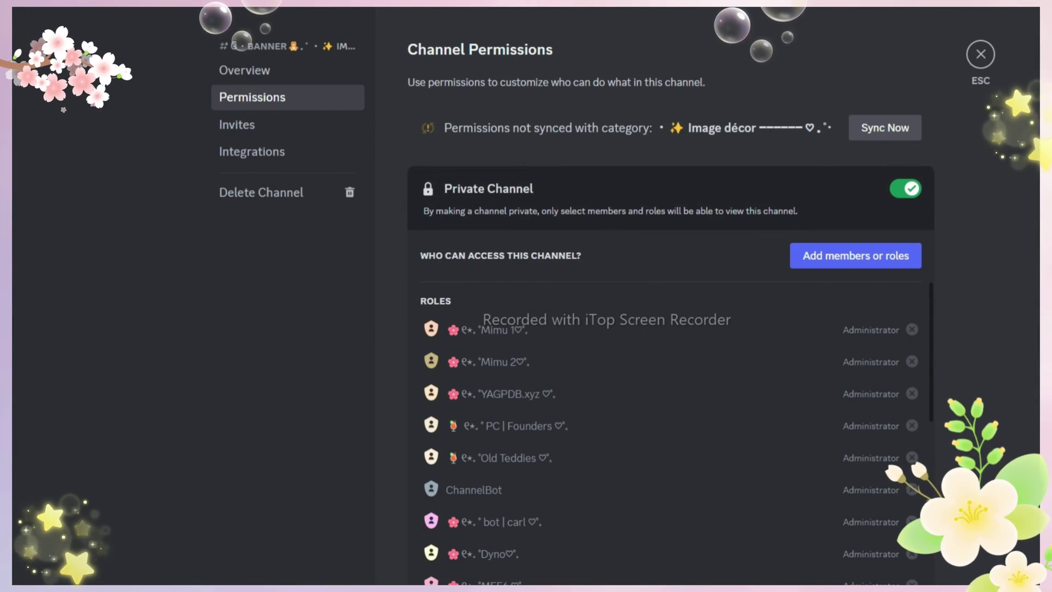
{"action": "scroll", "coordinate": [670, 296], "scroll_direction": "down", "scroll_amount": 10}
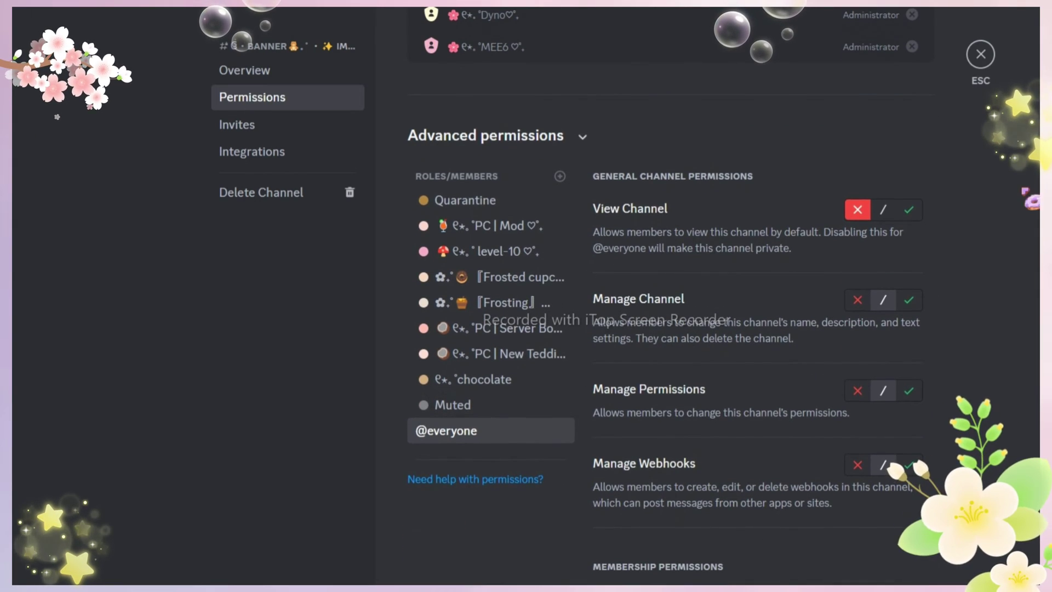
{"action": "left_click", "coordinate": [908, 209]}
{"action": "scroll", "coordinate": [912, 224], "scroll_direction": "down", "scroll_amount": 5}
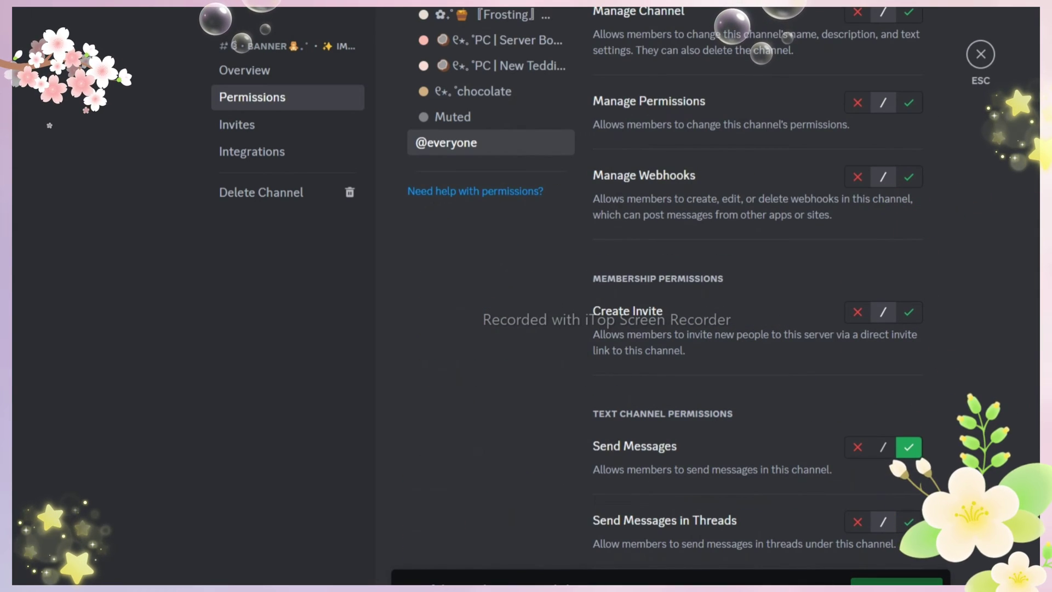
{"action": "left_click", "coordinate": [982, 62]}
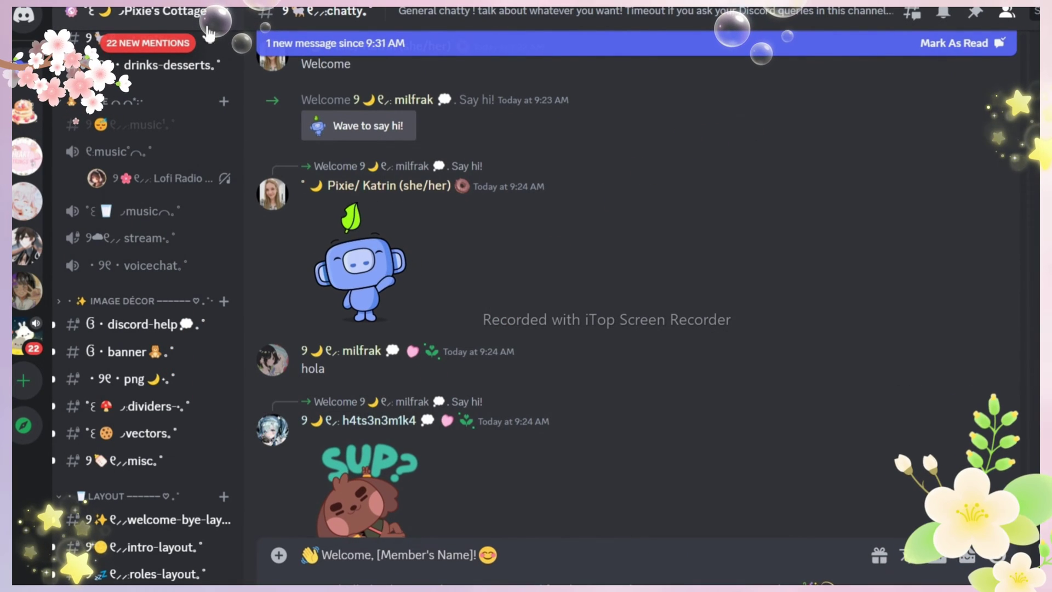
- Back in Onboarding, fill in a 'Here for decors?' task in the banner channel, completed on visiting
{"action": "left_click", "coordinate": [208, 30]}
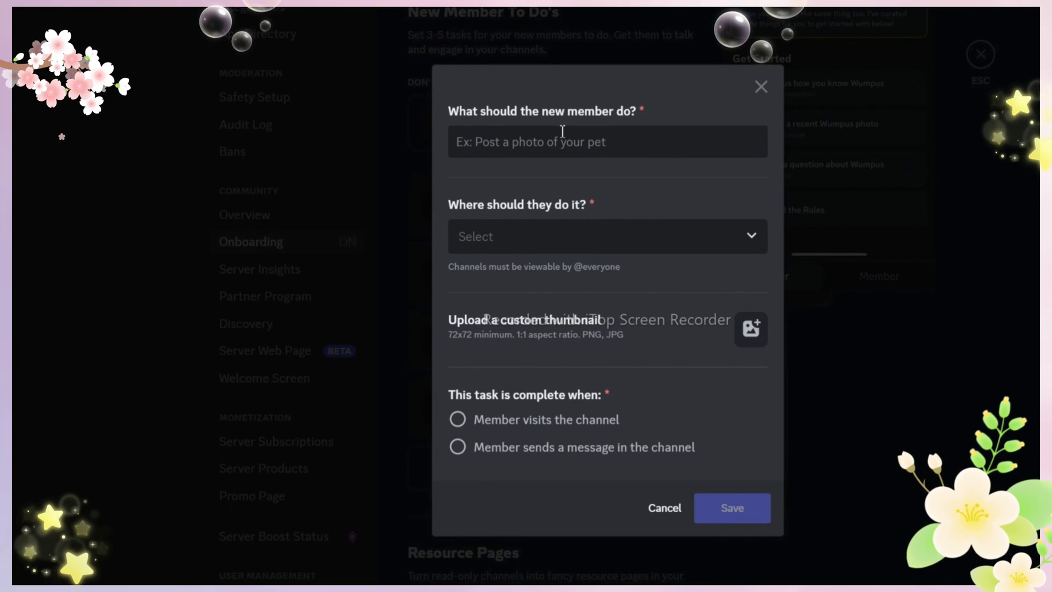
{"action": "left_click", "coordinate": [563, 132]}
{"action": "type", "text": "H"}
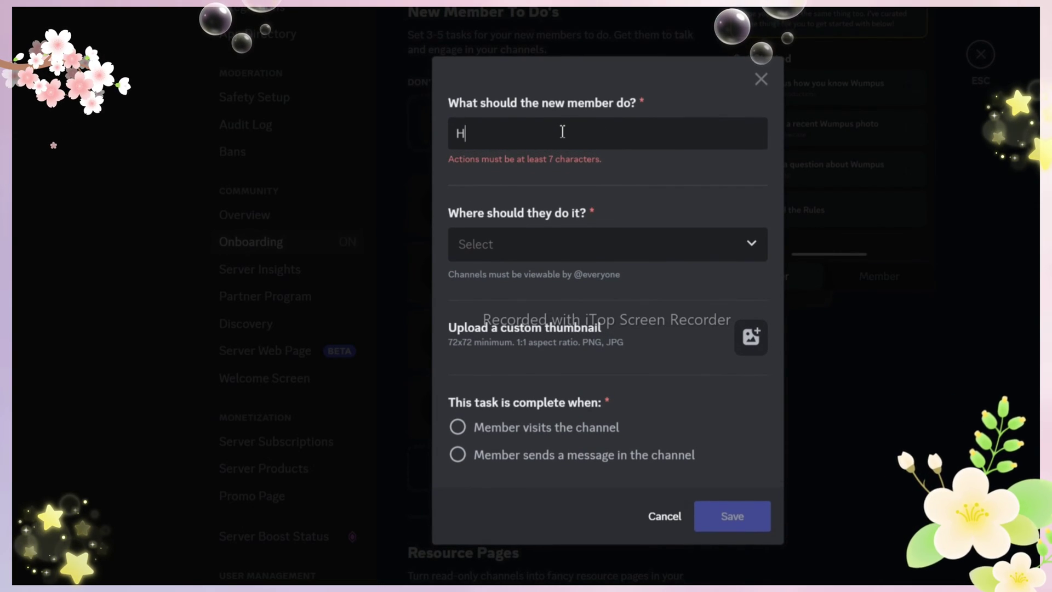
{"action": "type", "text": "ere for decors?"}
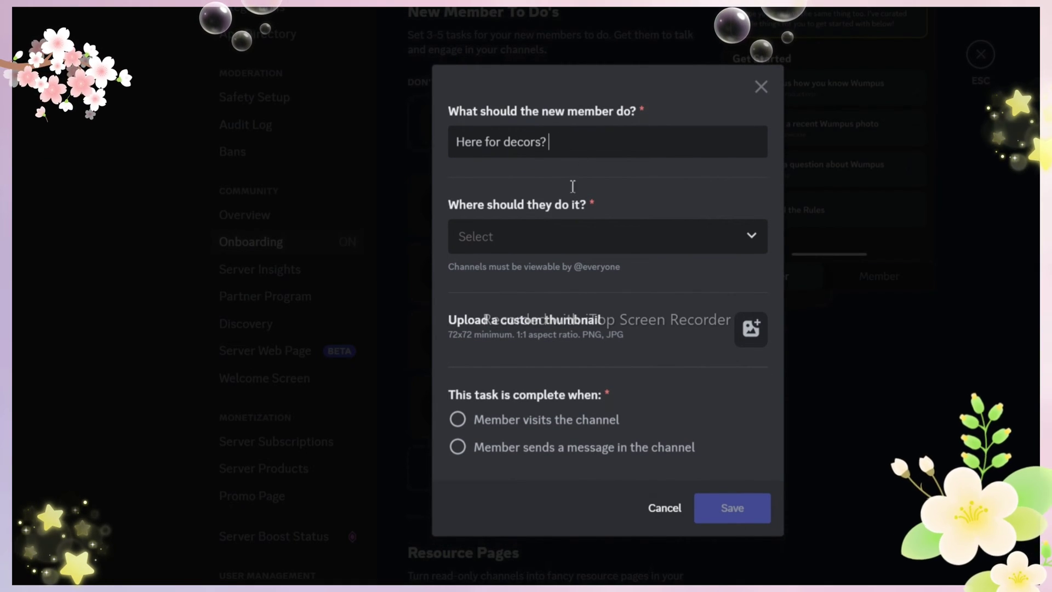
{"action": "left_click", "coordinate": [566, 243]}
{"action": "type", "text": "bann"}
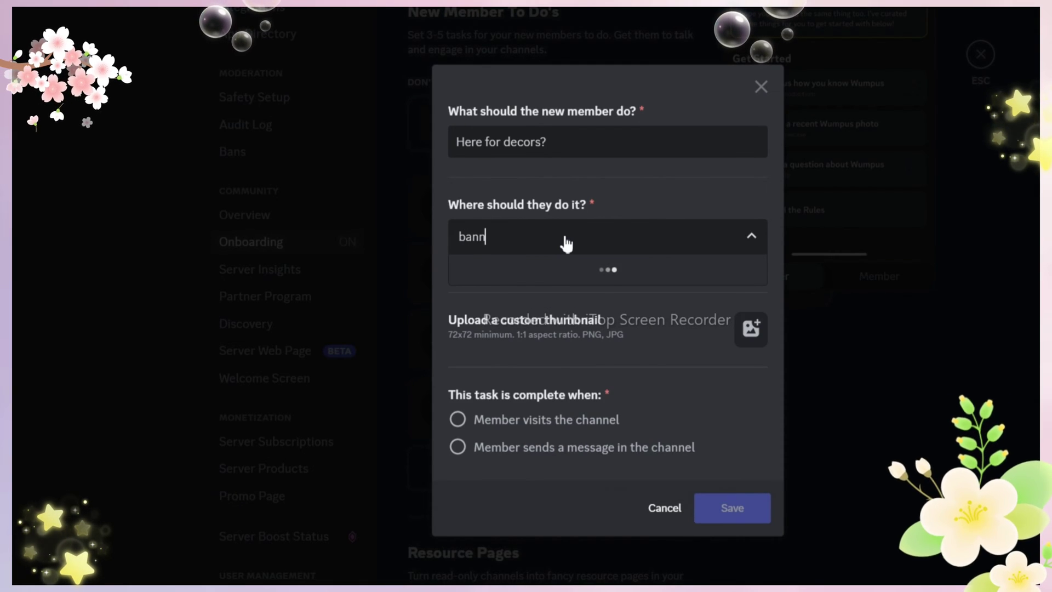
{"action": "left_click", "coordinate": [558, 270]}
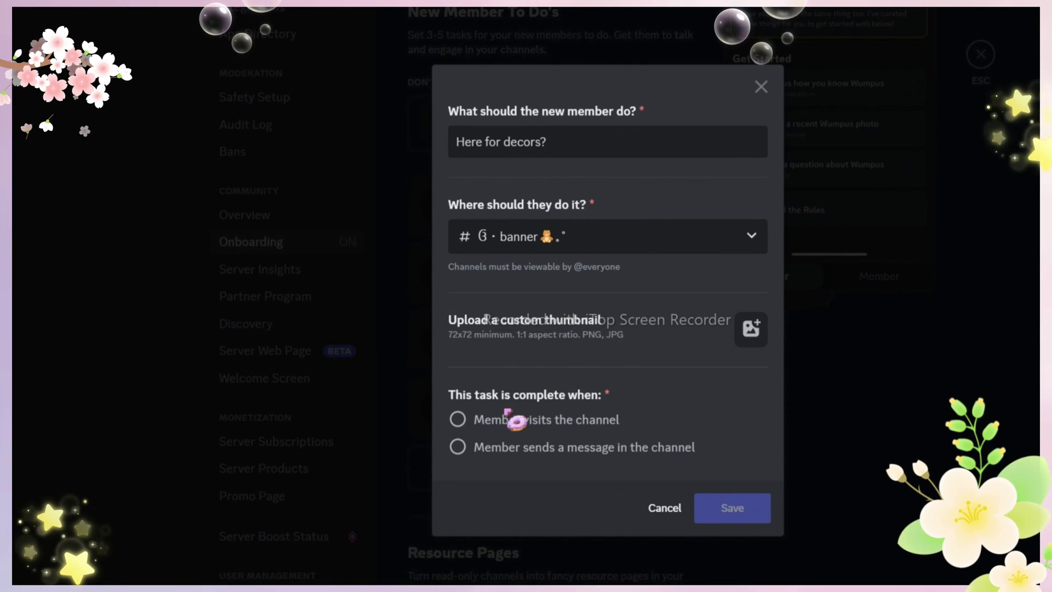
{"action": "left_click", "coordinate": [463, 421]}
- Save the 'Here for decors?' task and open the Welcome Sign setup
{"action": "left_click", "coordinate": [743, 505]}
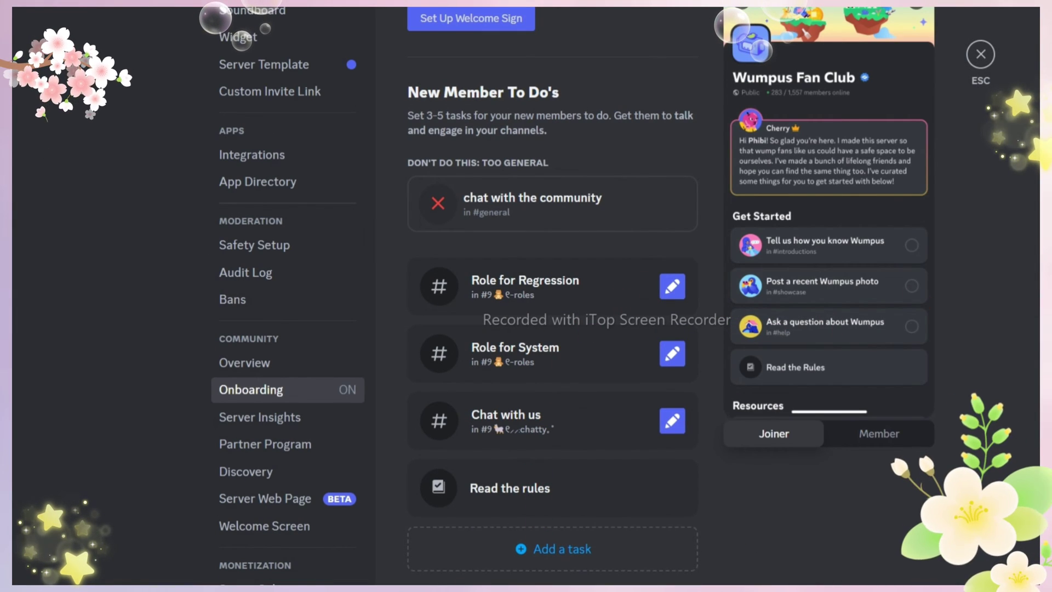
{"action": "scroll", "coordinate": [552, 296], "scroll_direction": "down", "scroll_amount": 5}
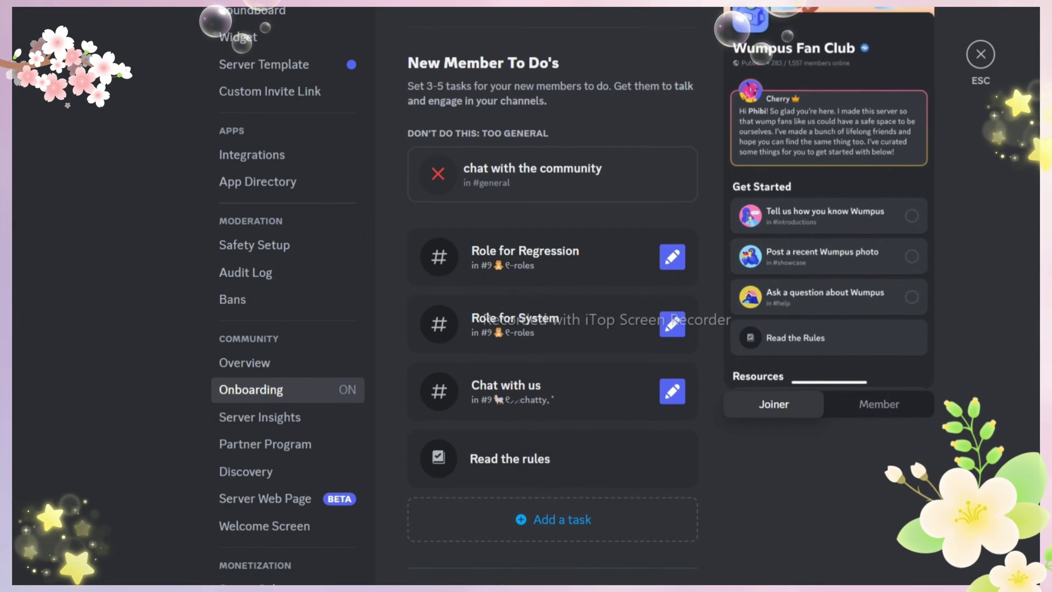
{"action": "scroll", "coordinate": [553, 296], "scroll_direction": "up", "scroll_amount": 8}
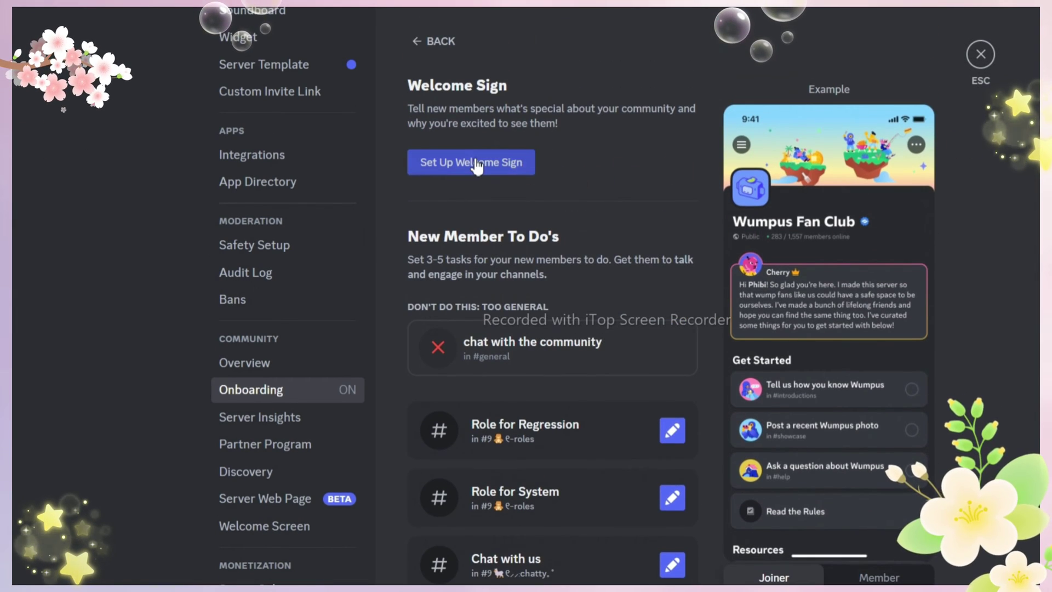
{"action": "left_click", "coordinate": [477, 160]}
{"action": "left_click", "coordinate": [483, 184]}
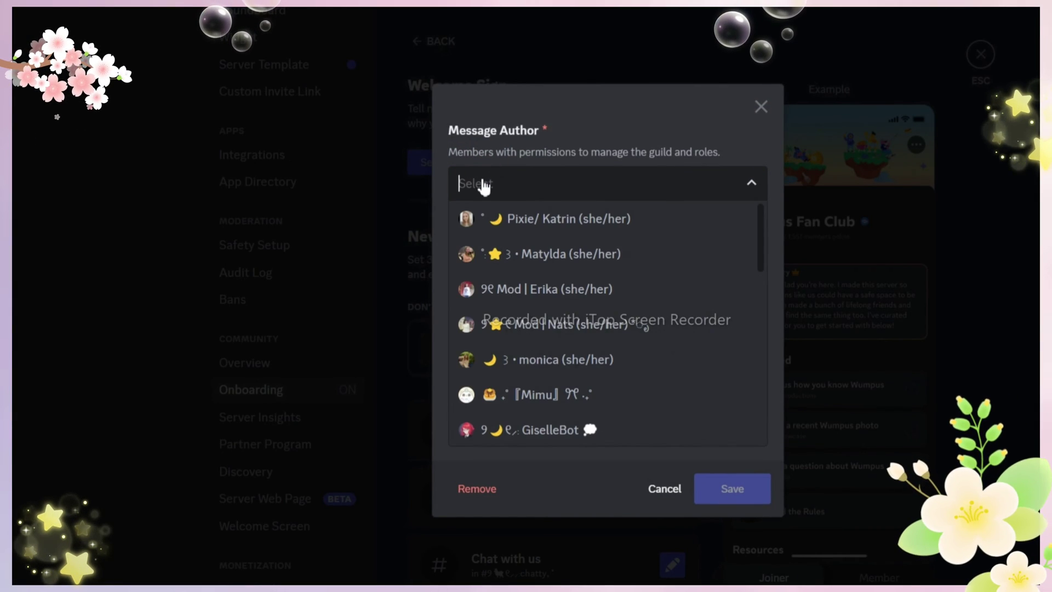
{"action": "left_click", "coordinate": [722, 184]}
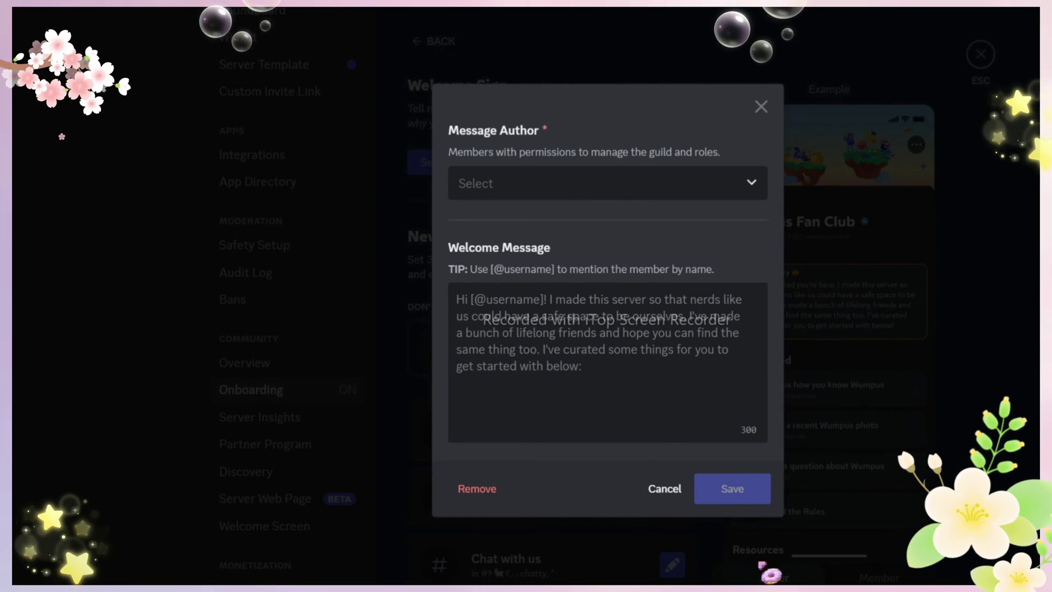
- Copy the short welcome reply from the ChatGPT conversation and return to Discord
{"action": "key", "text": "alt+Tab"}
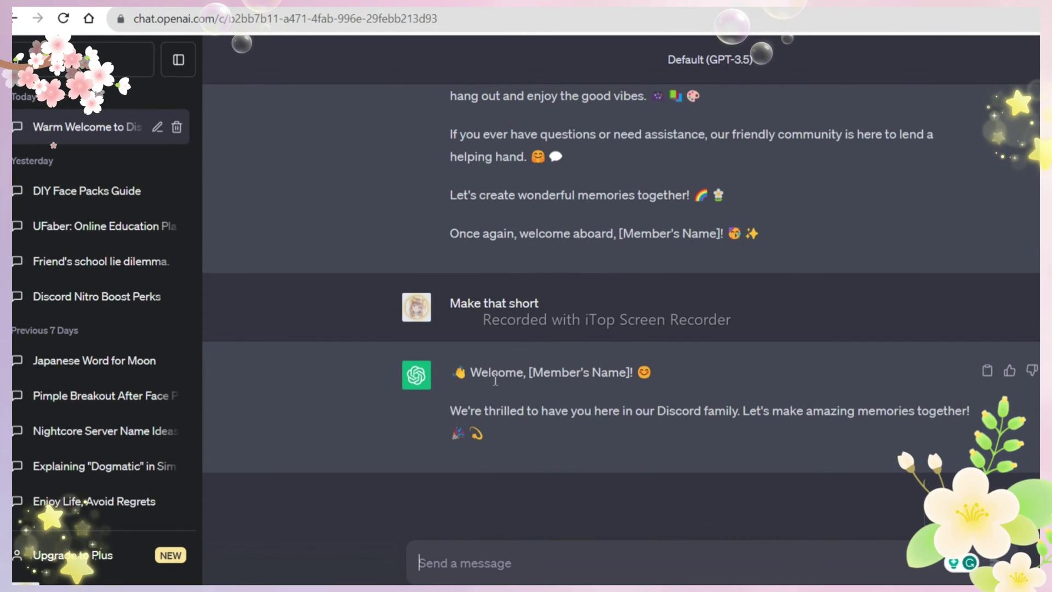
{"action": "left_click_drag", "start_coordinate": [456, 369], "coordinate": [671, 448]}
{"action": "key", "text": "ctrl+c"}
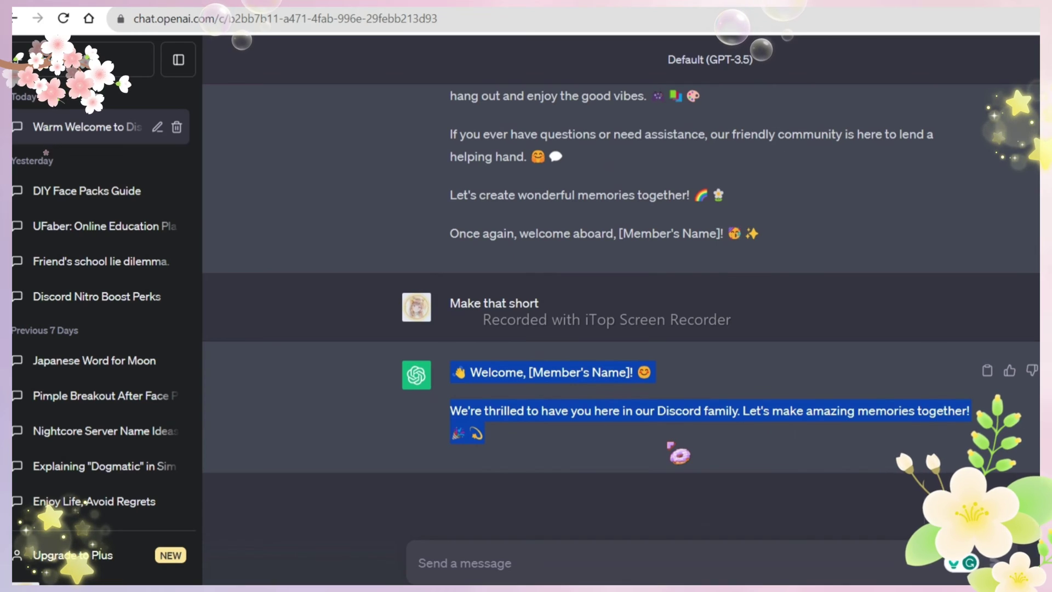
{"action": "key", "text": "alt+Tab"}
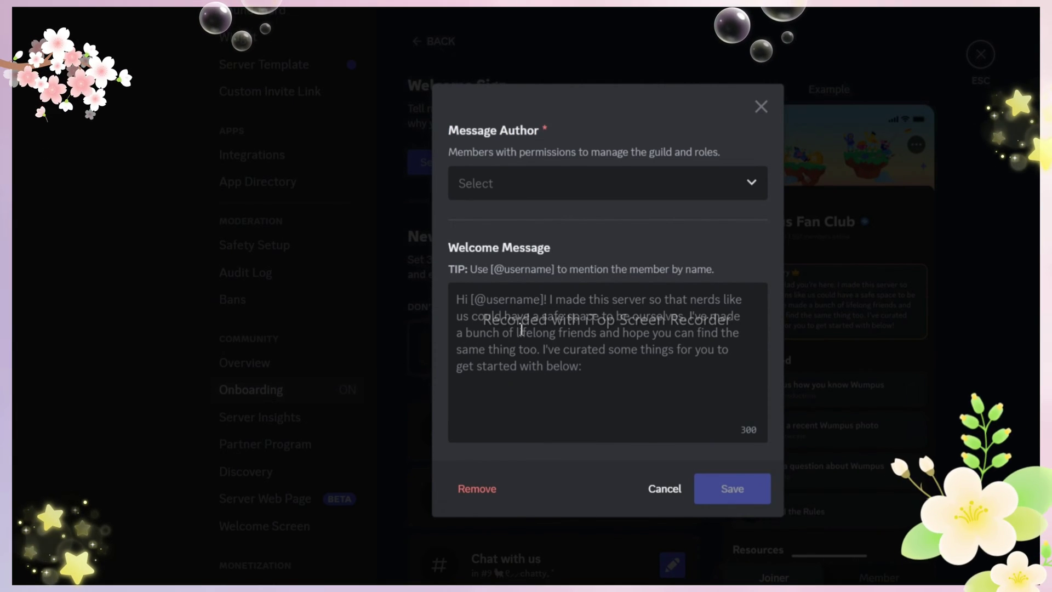
- Paste the welcome text, replace the [Member's Name] placeholder with a mention, and pick a moderator as author
{"action": "key", "text": "ctrl+v"}
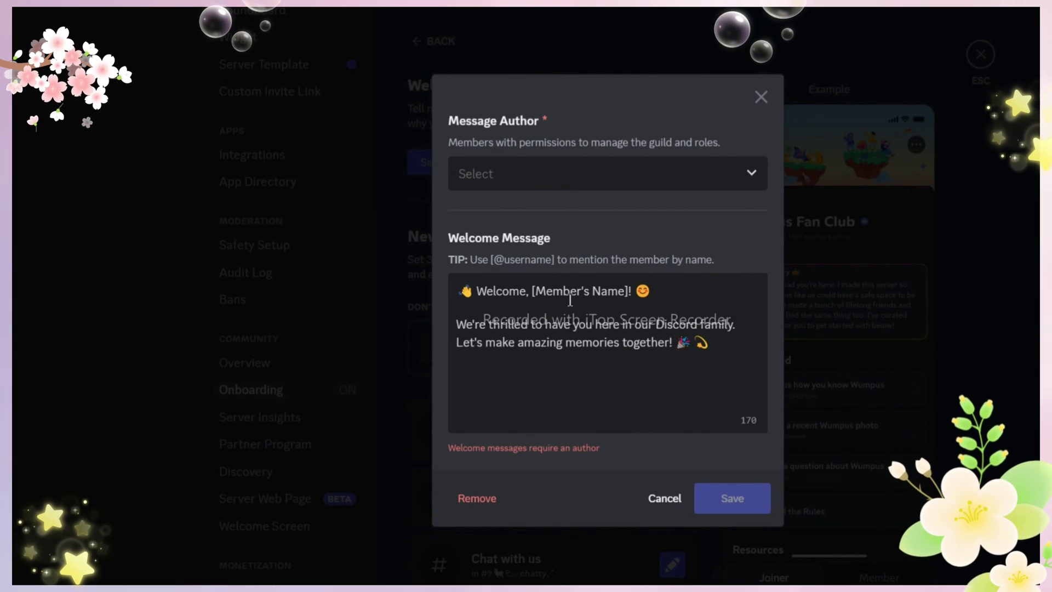
{"action": "left_click_drag", "start_coordinate": [639, 296], "coordinate": [569, 294]}
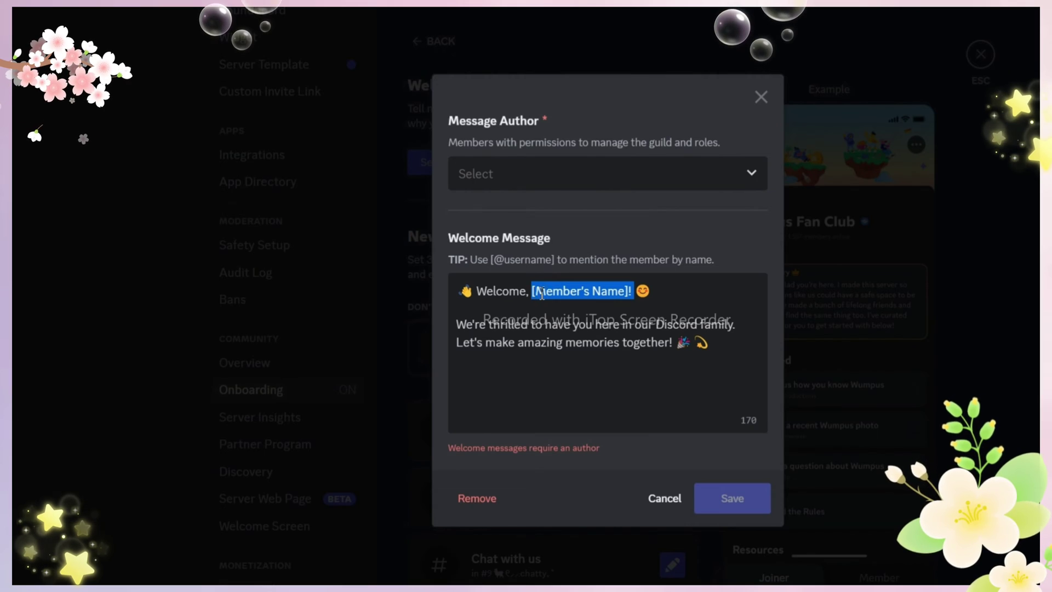
{"action": "left_click", "coordinate": [581, 304]}
{"action": "left_click_drag", "start_coordinate": [625, 295], "coordinate": [540, 297]}
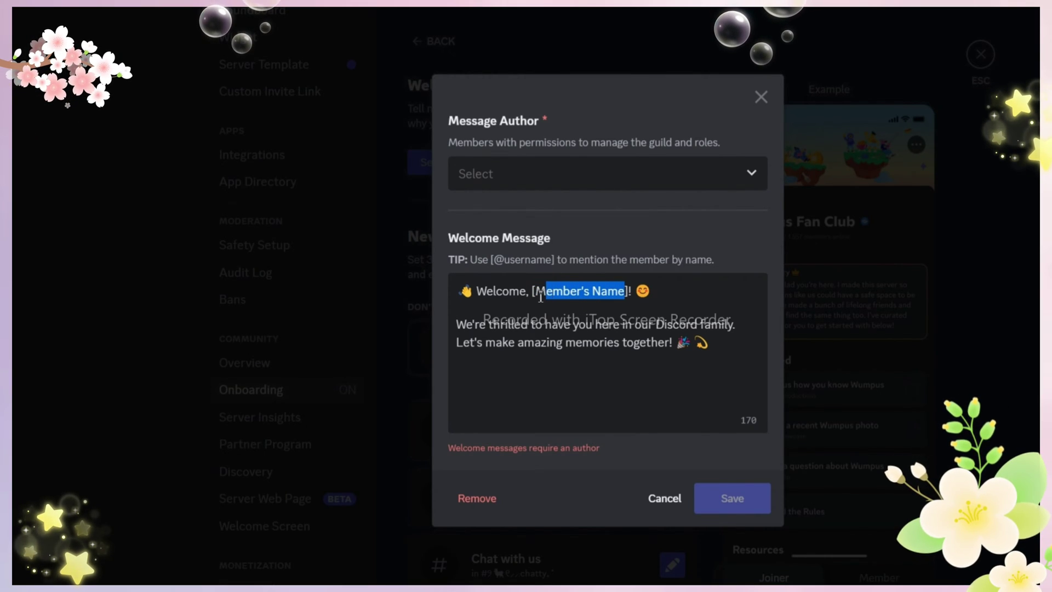
{"action": "key", "text": "BackSpace"}
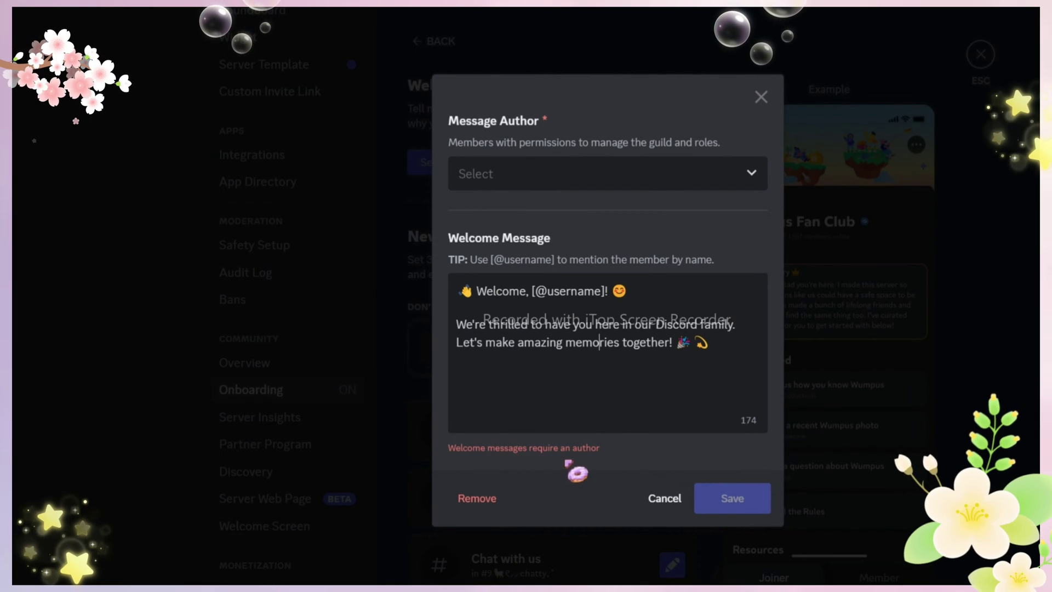
{"action": "left_click", "coordinate": [555, 184]}
{"action": "left_click", "coordinate": [500, 216]}
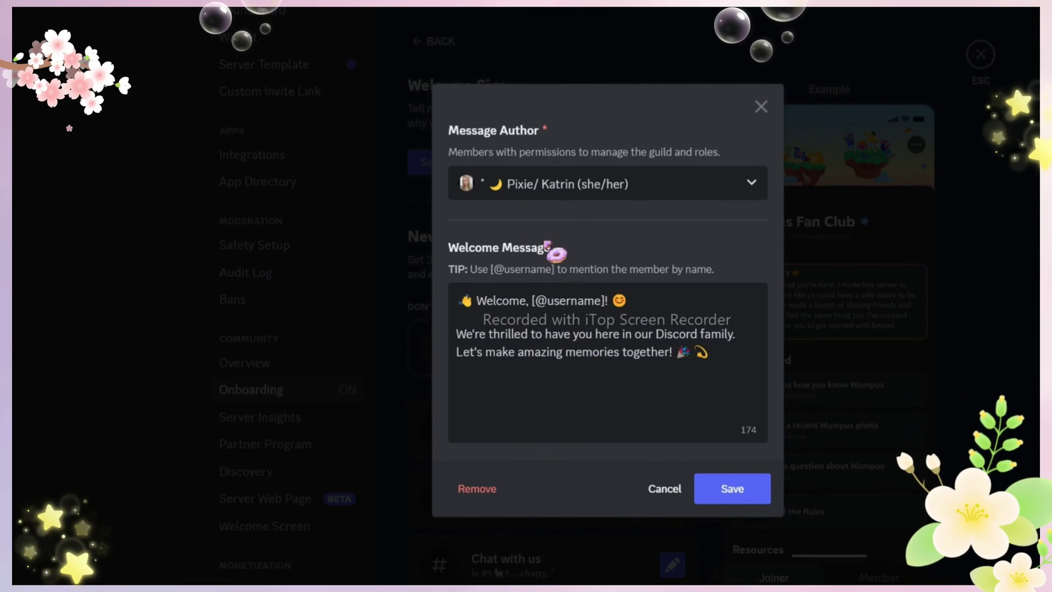
- Save the welcome sign and compare the Member and Joiner guide previews
{"action": "left_click", "coordinate": [732, 487]}
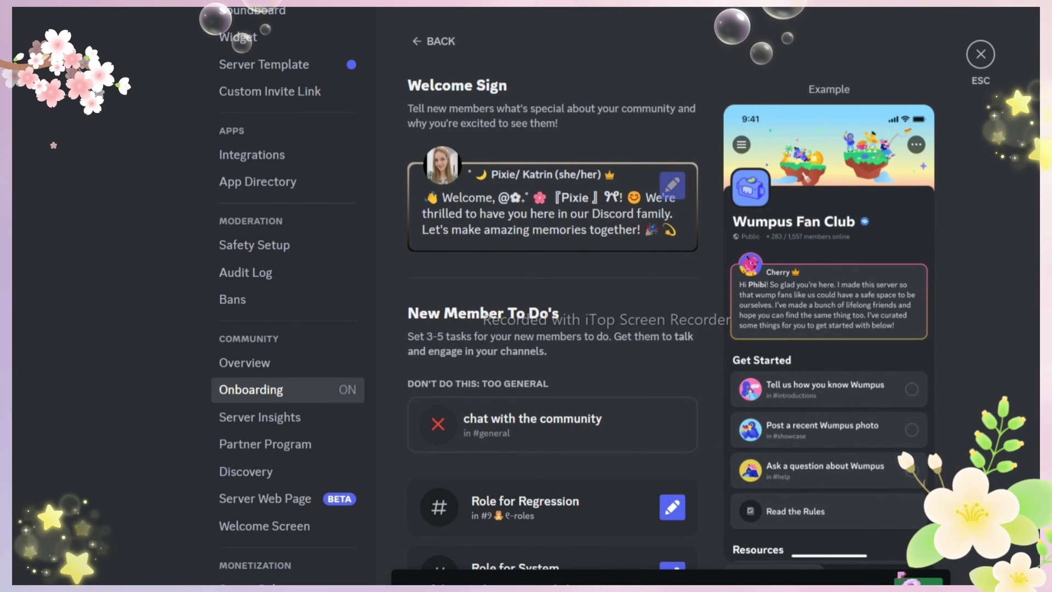
{"action": "scroll", "coordinate": [552, 295], "scroll_direction": "down", "scroll_amount": 4}
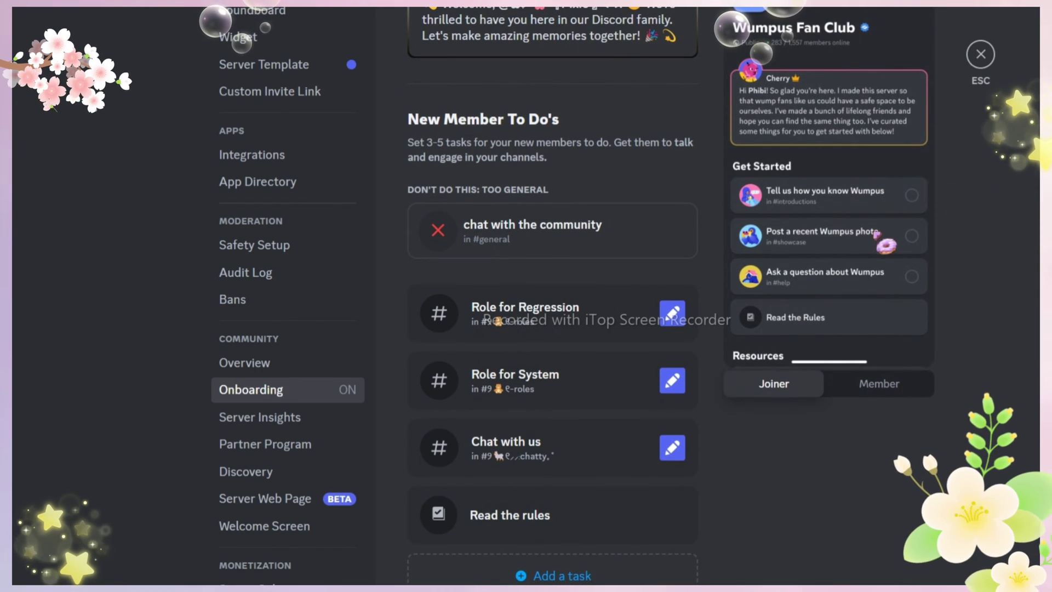
{"action": "left_click", "coordinate": [919, 398]}
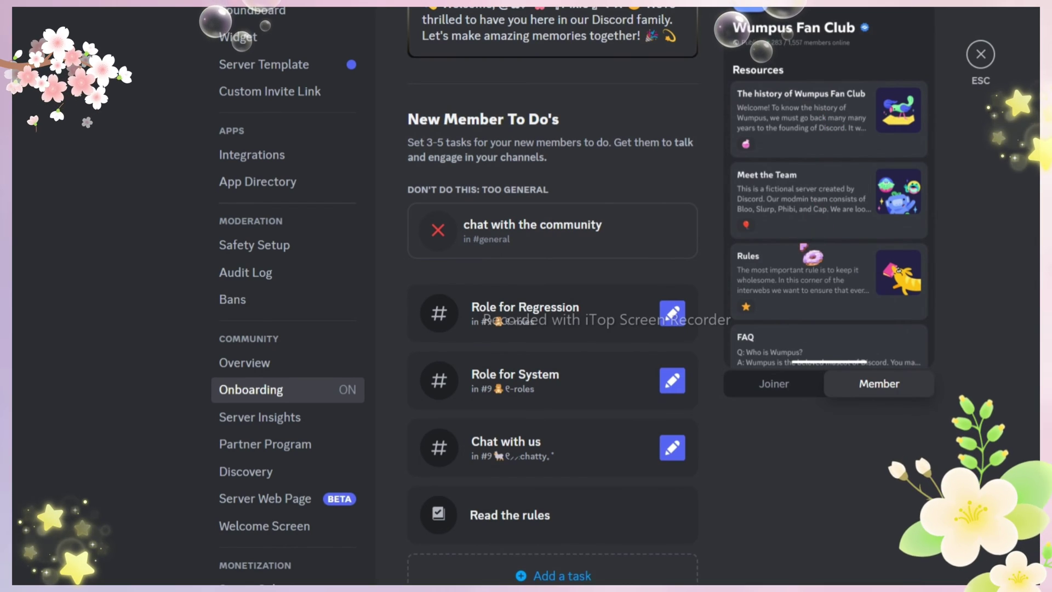
{"action": "left_click", "coordinate": [792, 396]}
- Dismiss all Recommended channels under Resource Pages
{"action": "scroll", "coordinate": [552, 296], "scroll_direction": "down", "scroll_amount": 5}
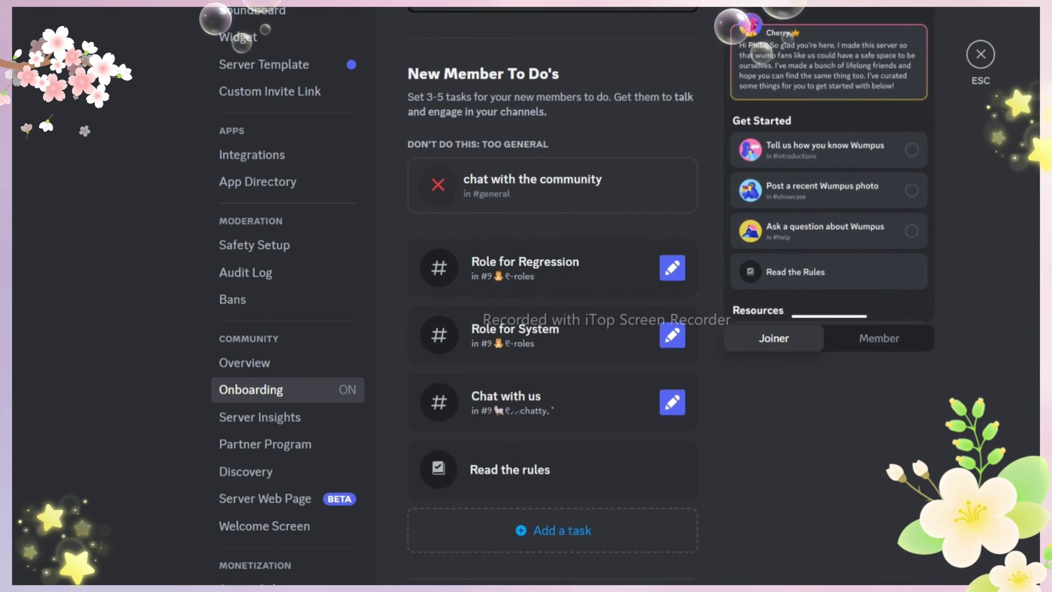
{"action": "scroll", "coordinate": [552, 296], "scroll_direction": "down", "scroll_amount": 3}
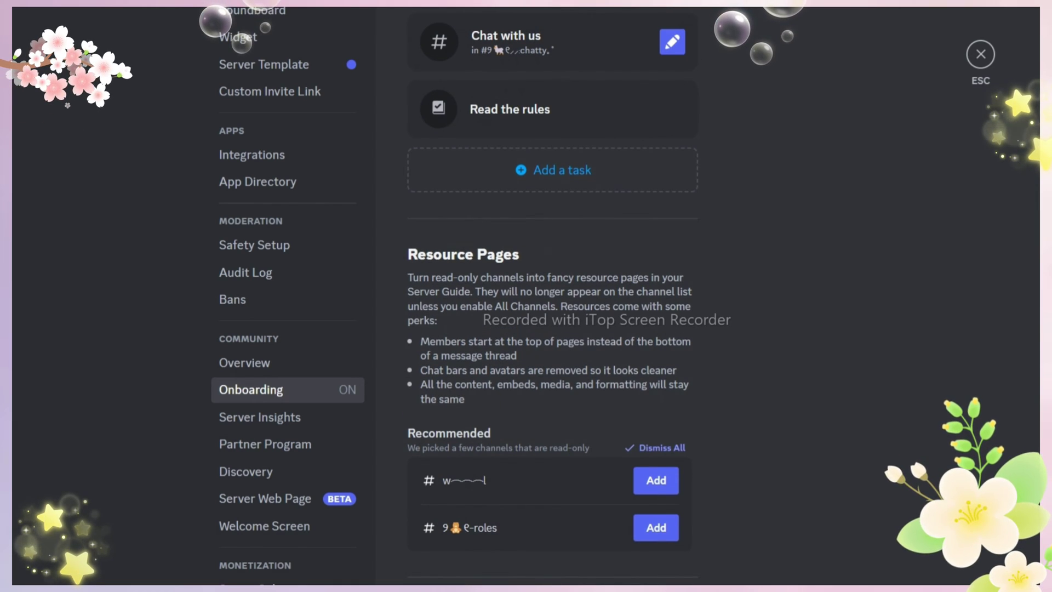
{"action": "scroll", "coordinate": [611, 493], "scroll_direction": "down", "scroll_amount": 1}
{"action": "left_click", "coordinate": [659, 408]}
{"action": "left_click", "coordinate": [663, 375]}
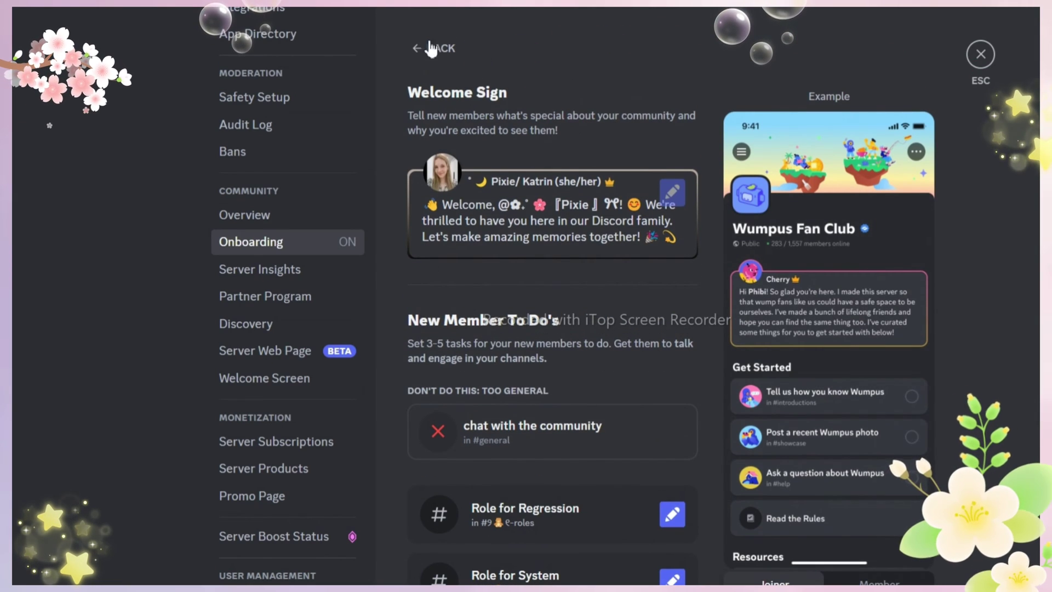
- Go back to the main Onboarding settings and leave the Server Guide toggle on
{"action": "left_click", "coordinate": [418, 52]}
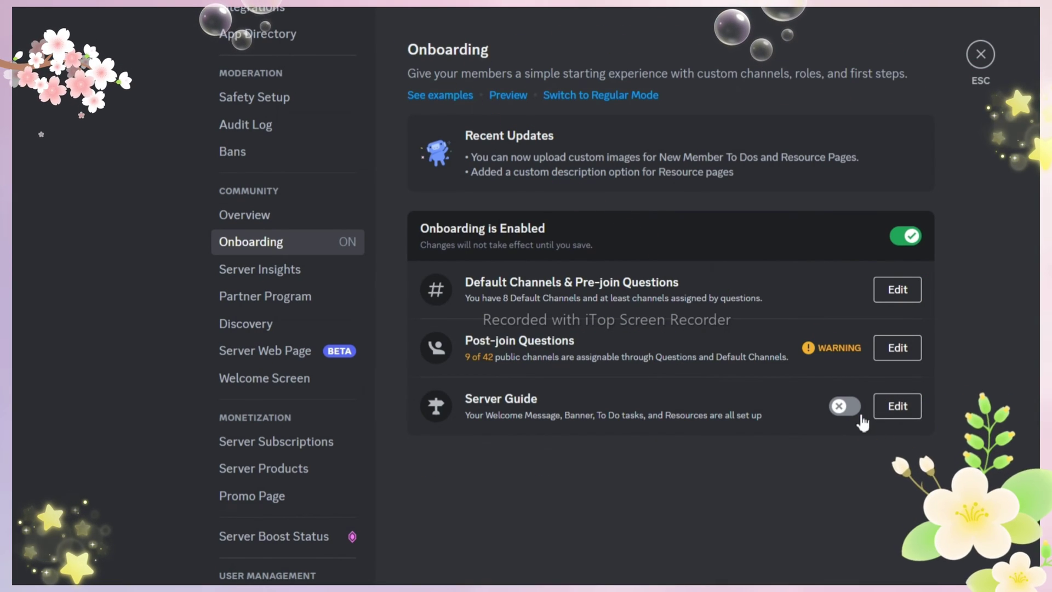
{"action": "left_click", "coordinate": [840, 408]}
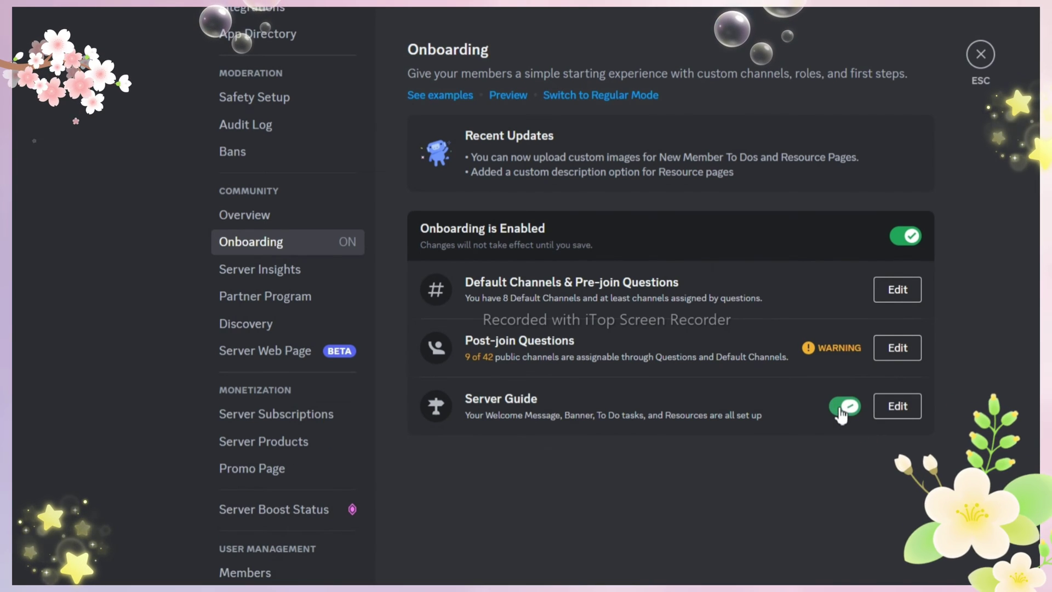
{"action": "left_click", "coordinate": [846, 408]}
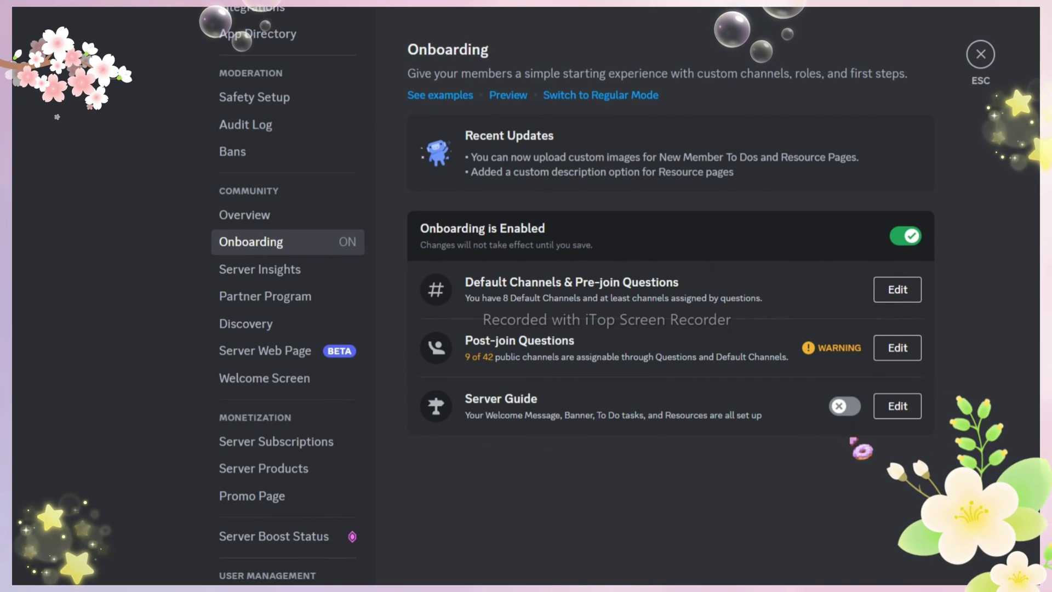
{"action": "left_click", "coordinate": [844, 406]}
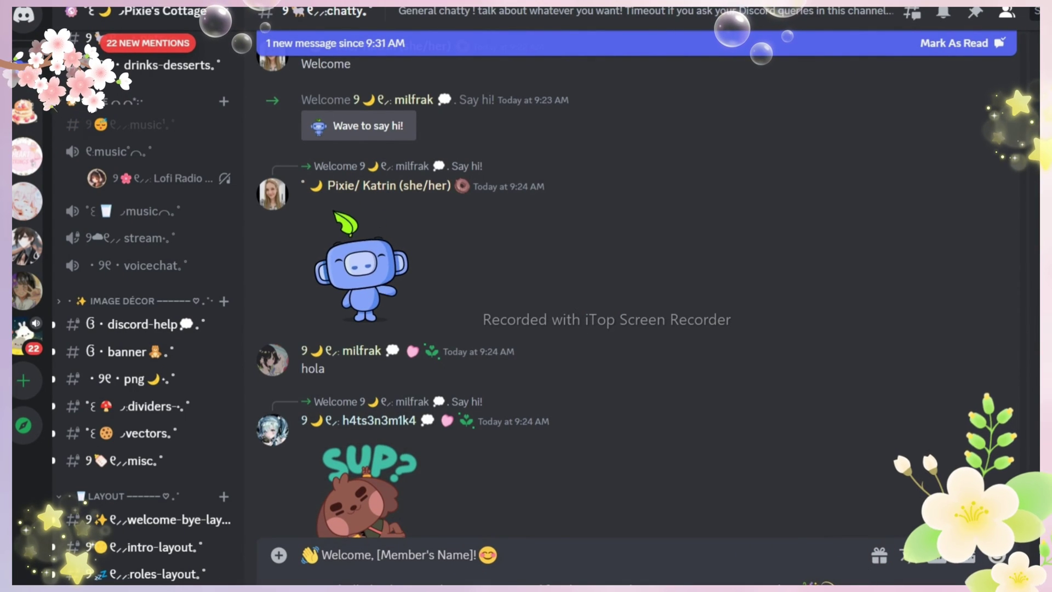
- Clear the leftover draft message from the message box
{"action": "key", "text": "ctrl+a"}
{"action": "key", "text": "BackSpace"}
{"action": "scroll", "coordinate": [854, 526], "scroll_direction": "down", "scroll_amount": 3}
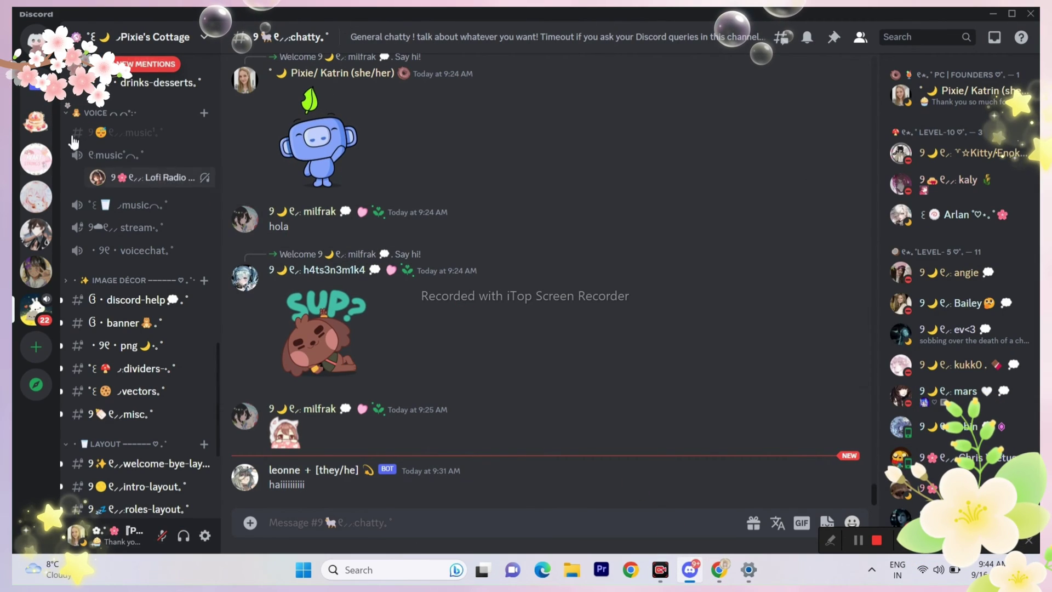
- Copy the server's invite link and switch to the alt account in Chrome
{"action": "right_click", "coordinate": [43, 315]}
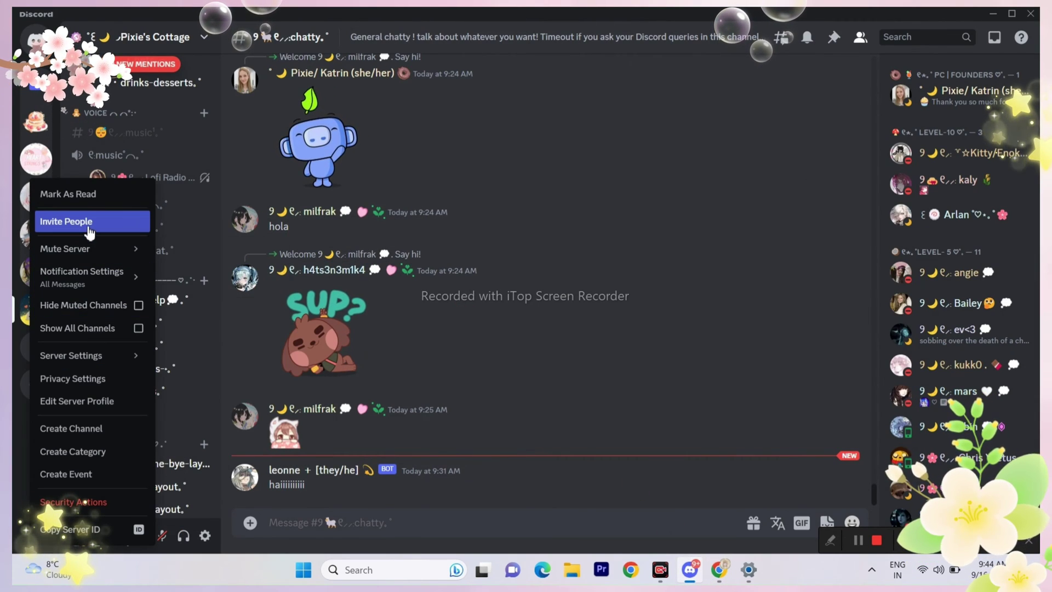
{"action": "left_click", "coordinate": [65, 221]}
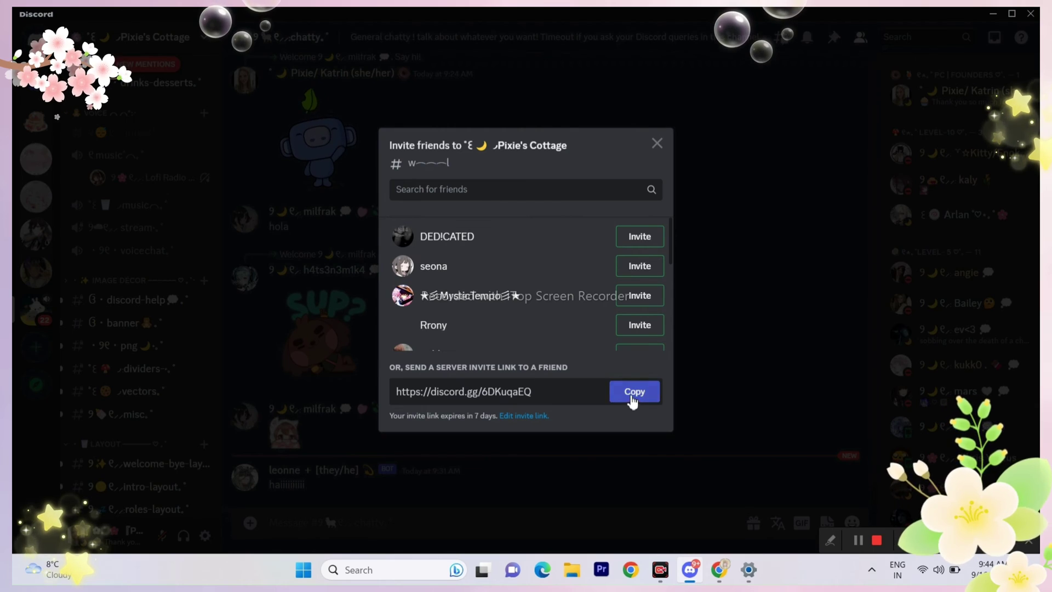
{"action": "left_click", "coordinate": [630, 391]}
{"action": "left_click", "coordinate": [753, 526]}
{"action": "left_click", "coordinate": [720, 570]}
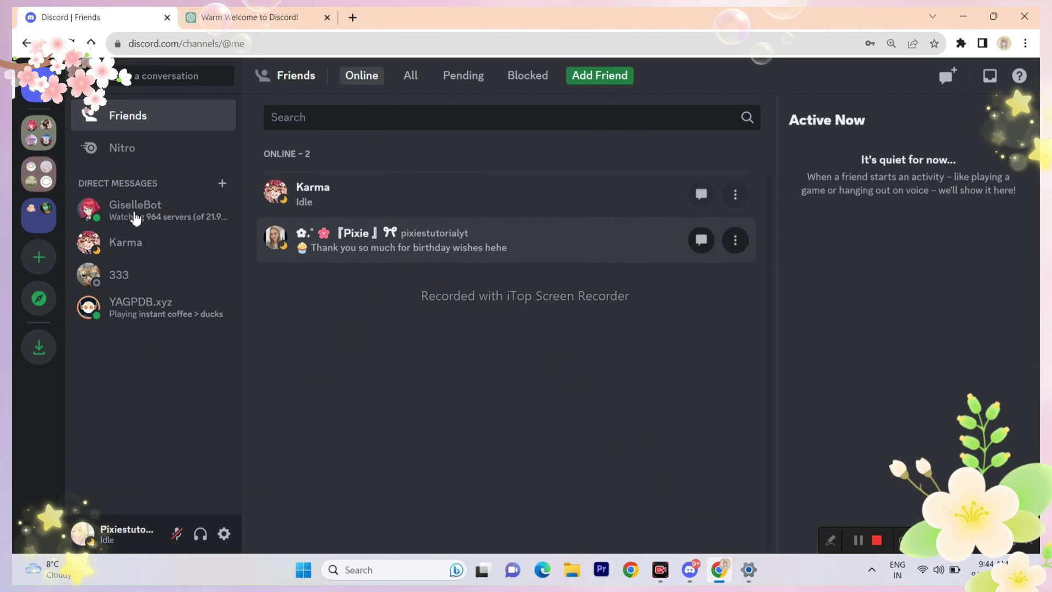
- Join the server on the alt account using the copied invite link
{"action": "left_click", "coordinate": [39, 257]}
{"action": "left_click", "coordinate": [477, 488]}
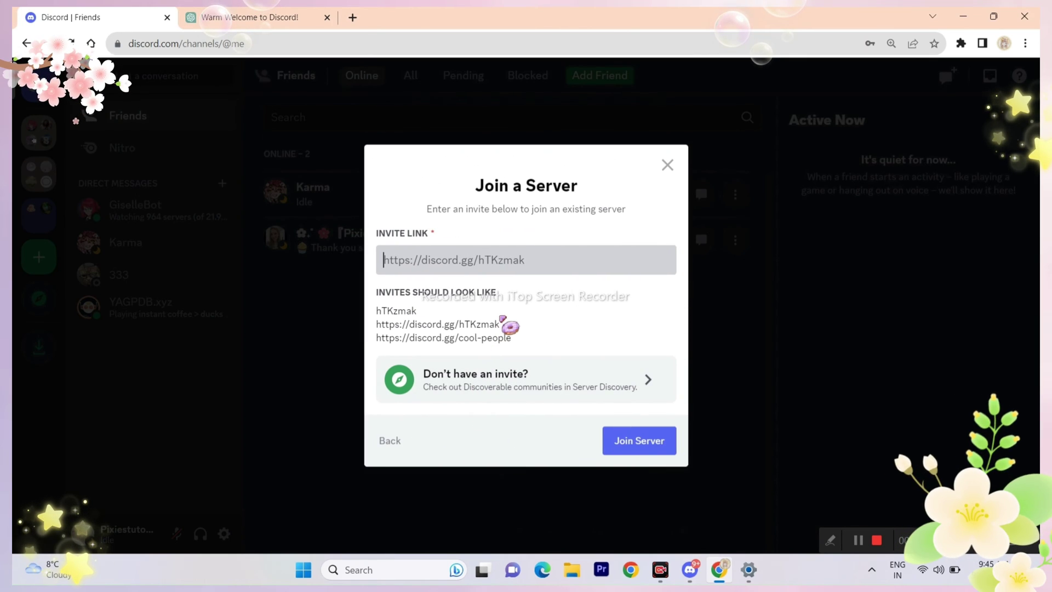
{"action": "left_click", "coordinate": [628, 440]}
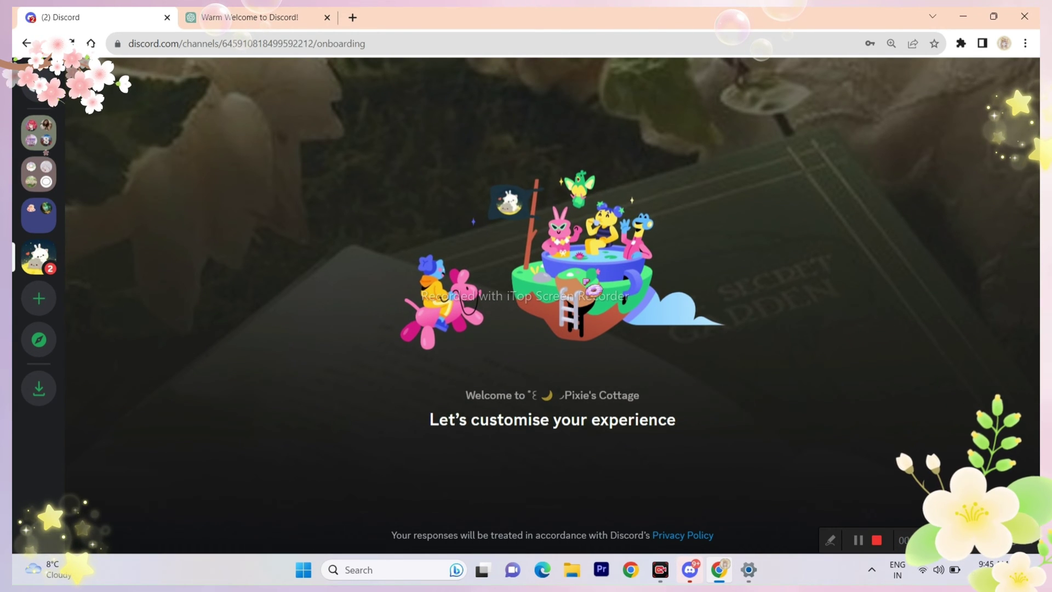
- Answer Kindly verify, She/her, Europe and Fairy Floss, then agree to the rules and finish
{"action": "left_click", "coordinate": [373, 203]}
{"action": "left_click", "coordinate": [795, 512]}
{"action": "left_click", "coordinate": [437, 221]}
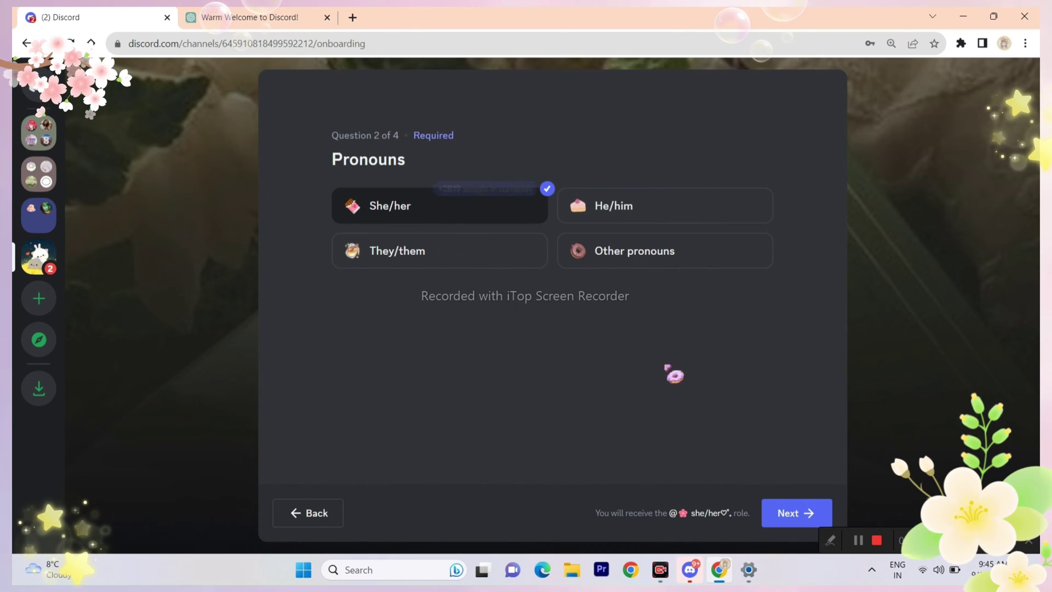
{"action": "left_click", "coordinate": [816, 521]}
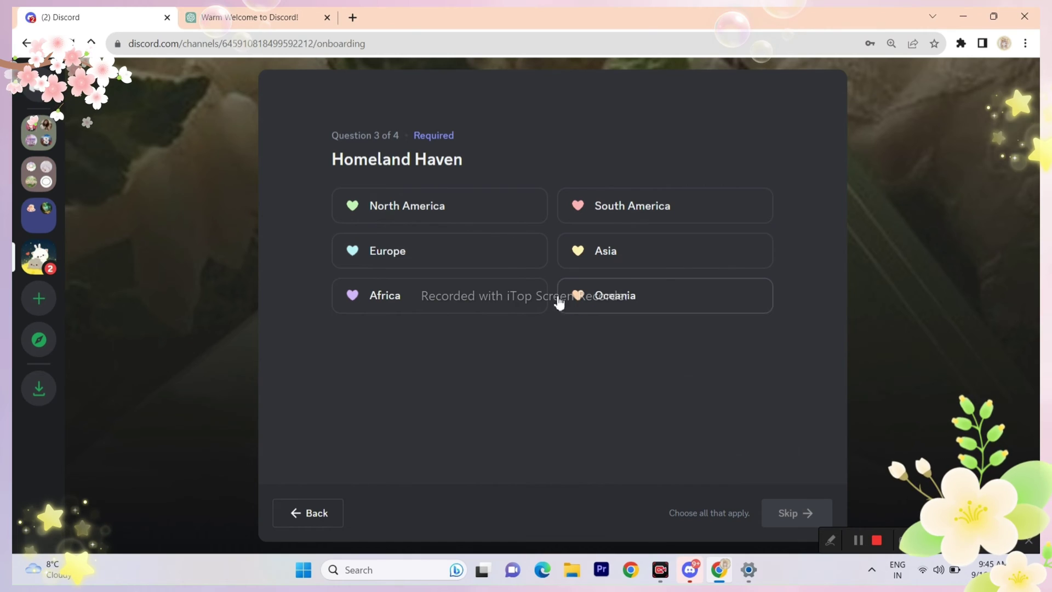
{"action": "left_click", "coordinate": [453, 255]}
{"action": "left_click", "coordinate": [794, 513]}
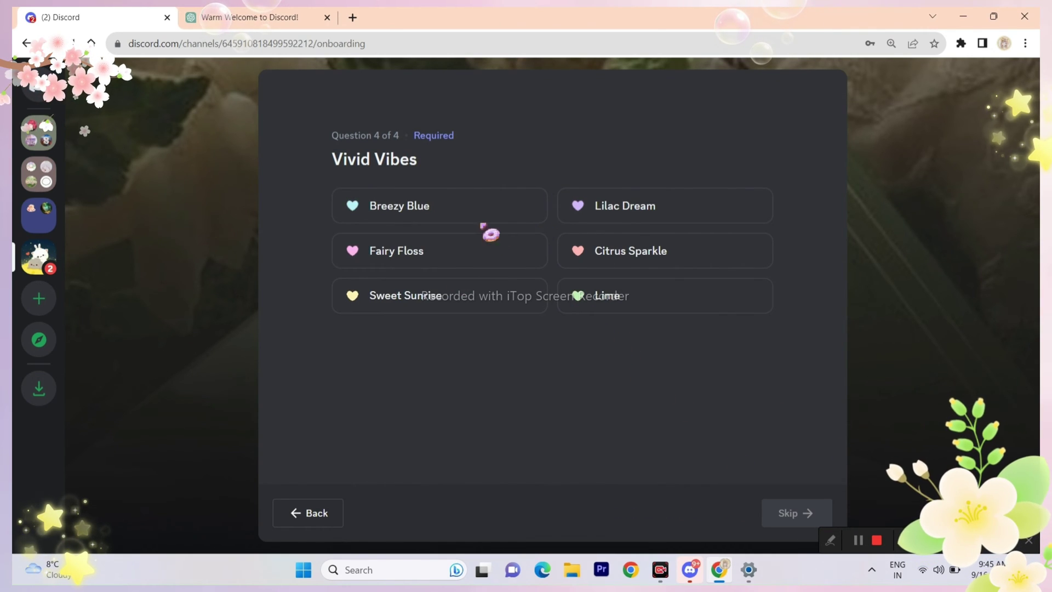
{"action": "left_click", "coordinate": [475, 268]}
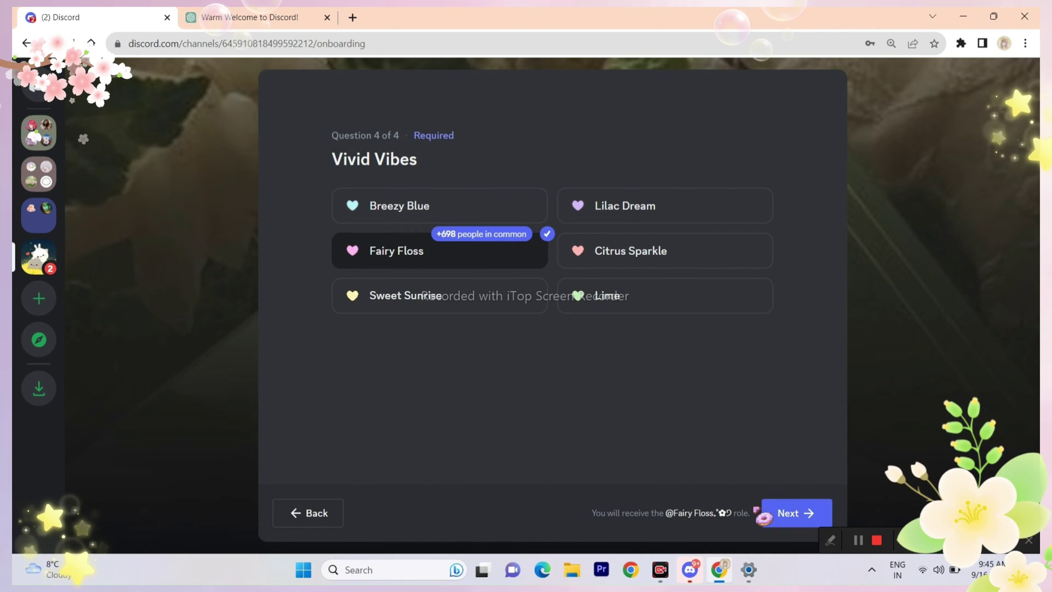
{"action": "left_click", "coordinate": [799, 523]}
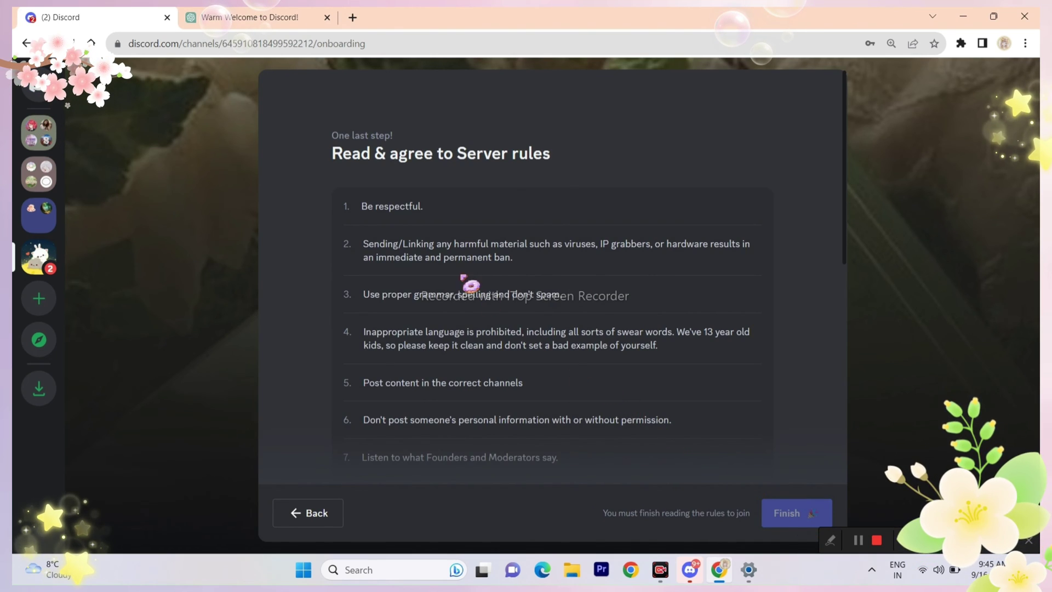
{"action": "left_click_drag", "start_coordinate": [851, 172], "coordinate": [866, 415]}
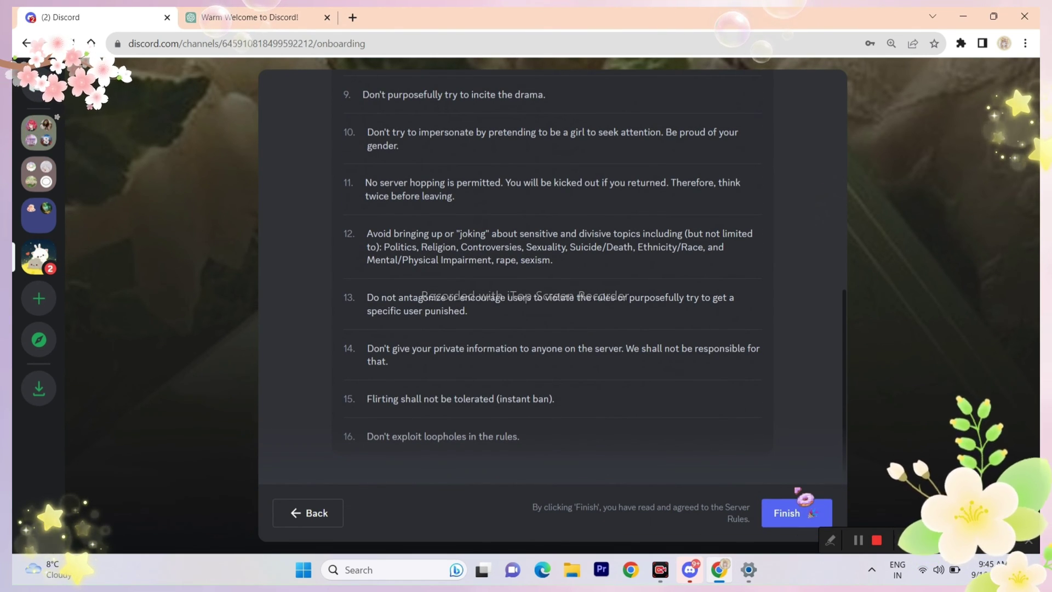
{"action": "left_click", "coordinate": [799, 505]}
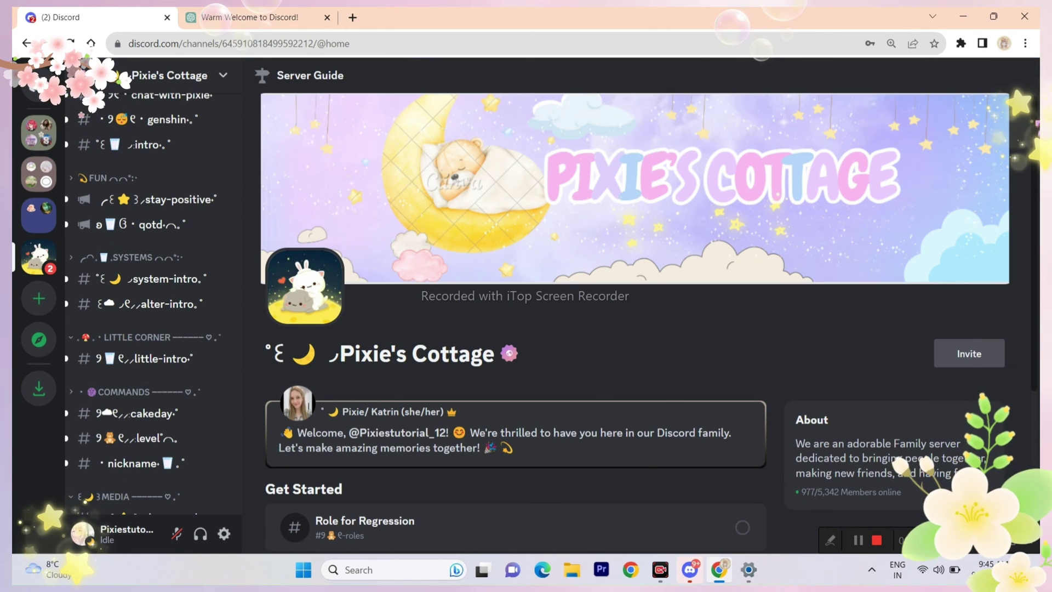
- Scroll to Get Started in the Server Guide and start the Role for System task
{"action": "scroll", "coordinate": [625, 323], "scroll_direction": "down", "scroll_amount": 2}
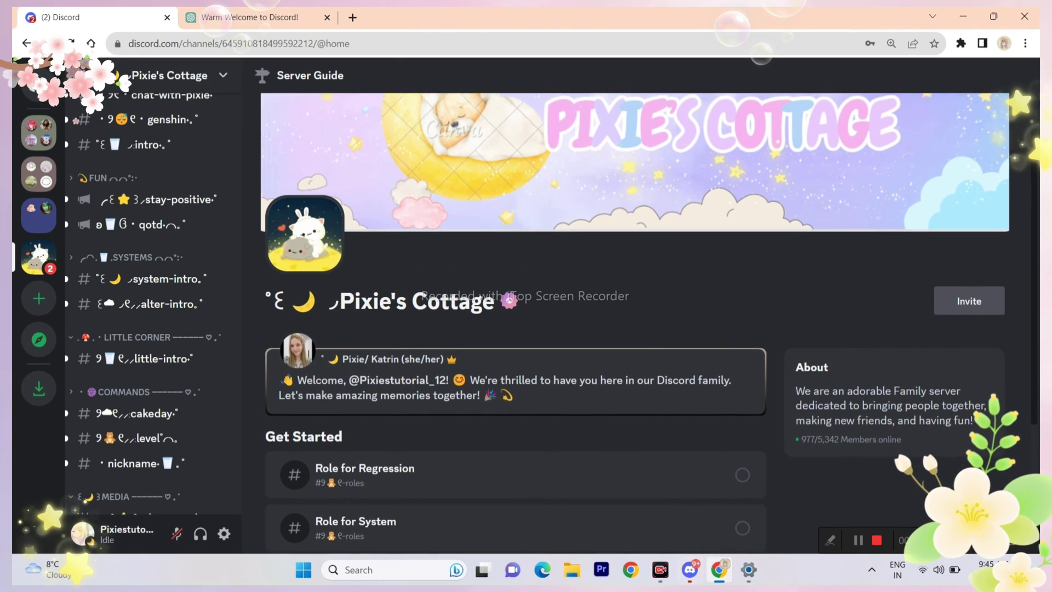
{"action": "scroll", "coordinate": [624, 323], "scroll_direction": "down", "scroll_amount": 3}
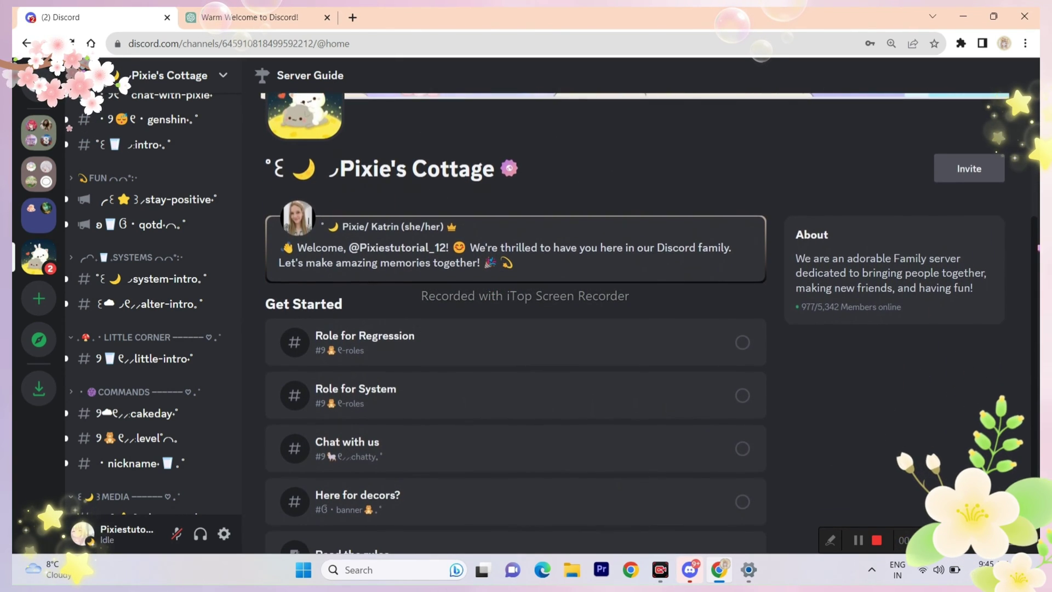
{"action": "scroll", "coordinate": [625, 324], "scroll_direction": "down", "scroll_amount": 2}
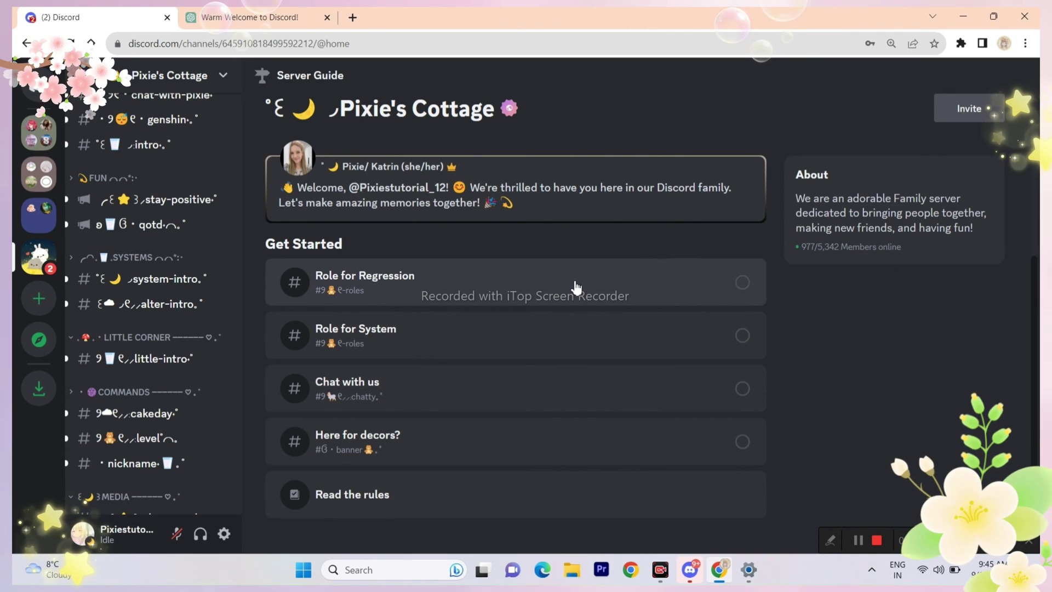
{"action": "left_click", "coordinate": [577, 336]}
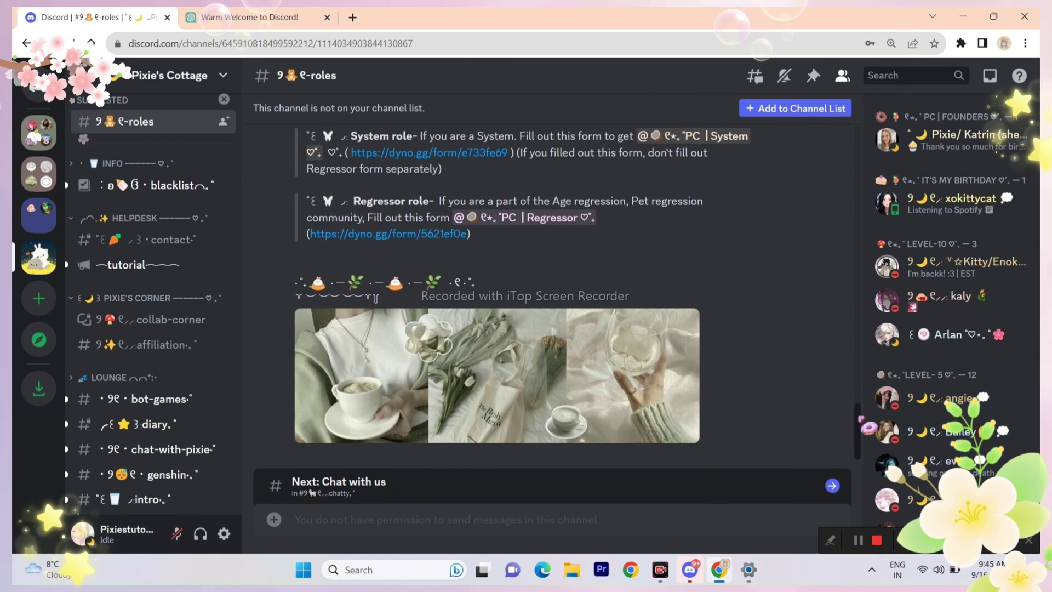
- Browse the roles channel, then start the Chat with us task from the Server Guide
{"action": "scroll", "coordinate": [676, 493], "scroll_direction": "up", "scroll_amount": 3}
{"action": "scroll", "coordinate": [548, 301], "scroll_direction": "up", "scroll_amount": 3}
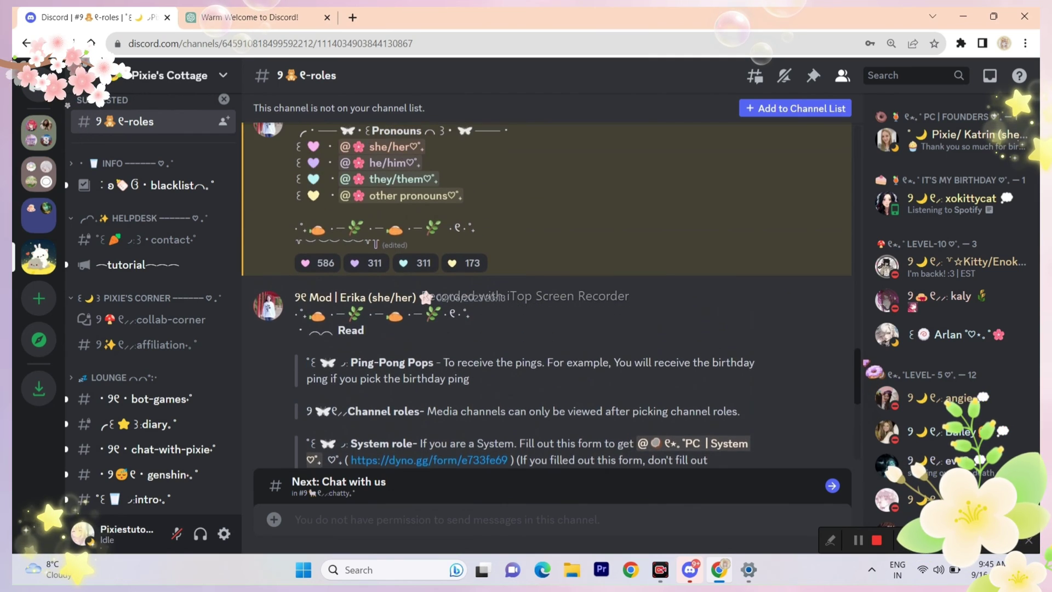
{"action": "scroll", "coordinate": [547, 301], "scroll_direction": "down", "scroll_amount": 3}
{"action": "scroll", "coordinate": [748, 406], "scroll_direction": "down", "scroll_amount": 1}
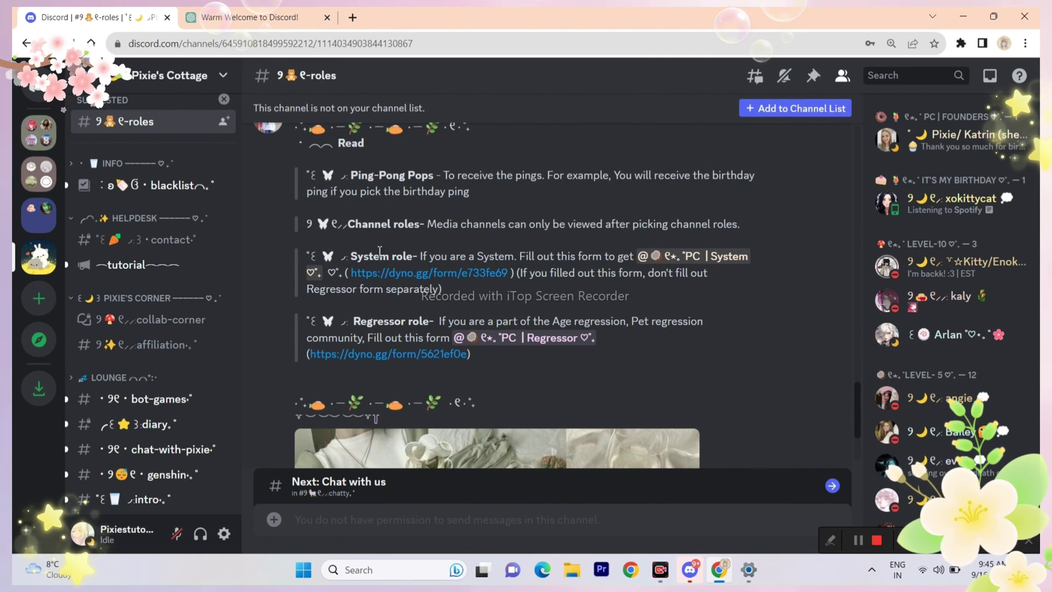
{"action": "scroll", "coordinate": [195, 179], "scroll_direction": "up", "scroll_amount": 3}
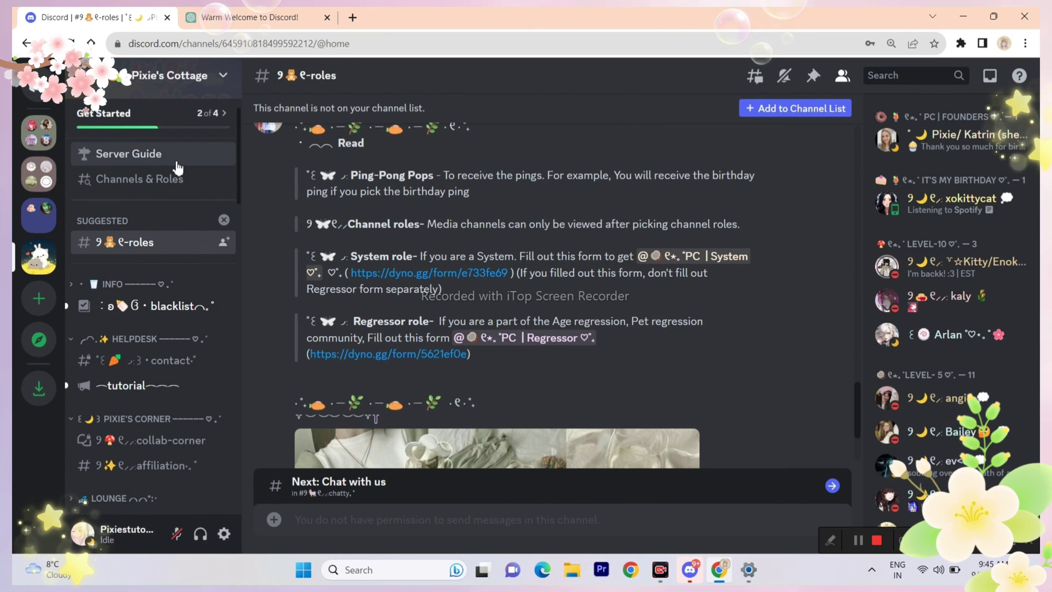
{"action": "left_click", "coordinate": [178, 164]}
{"action": "scroll", "coordinate": [650, 322], "scroll_direction": "down", "scroll_amount": 5}
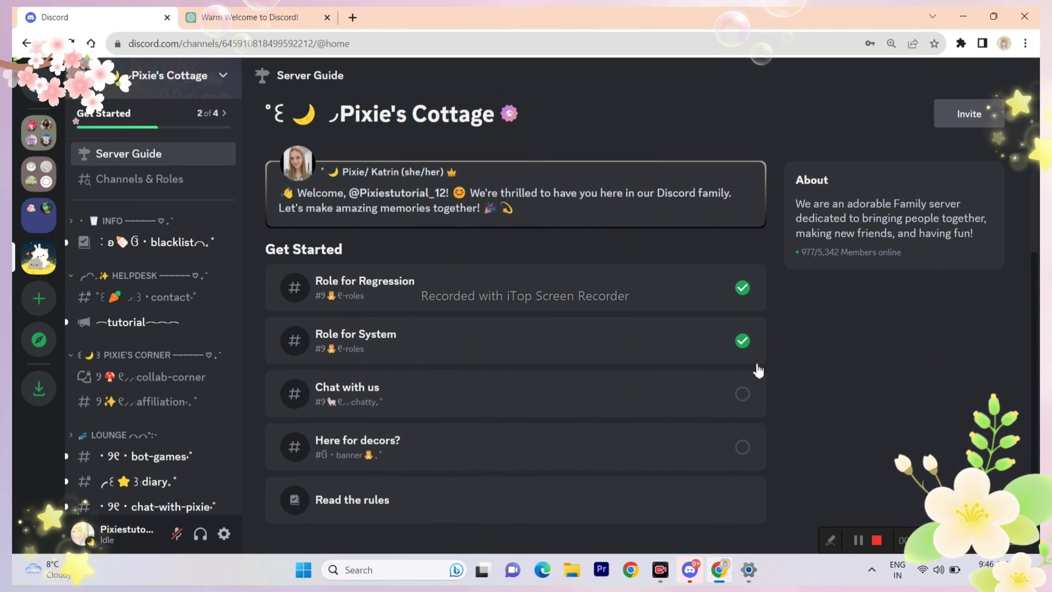
{"action": "left_click", "coordinate": [744, 394]}
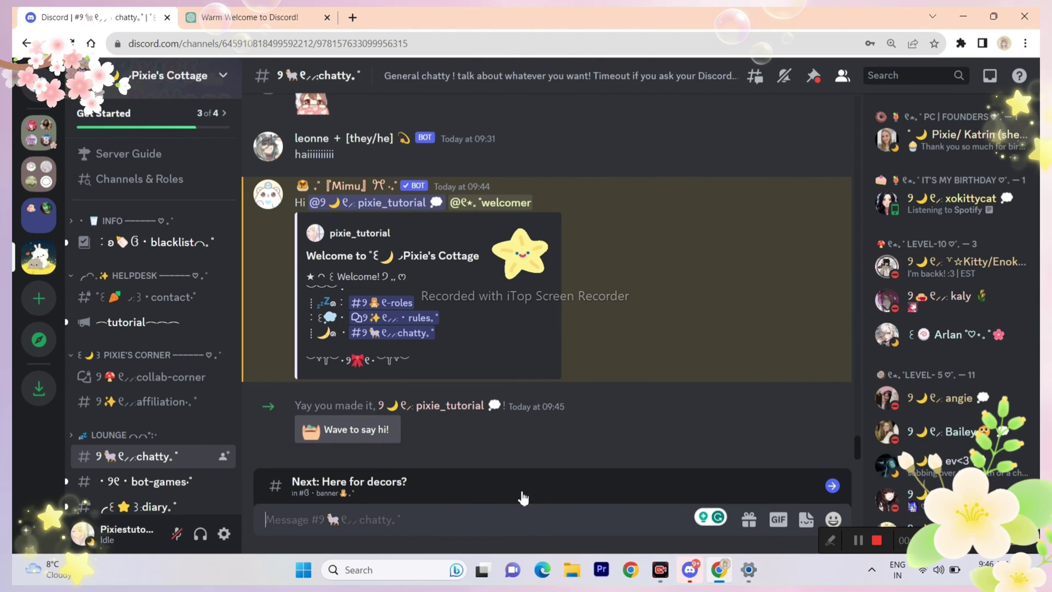
- Go to the Here for decors? task and browse the banner channel's posted banners
{"action": "left_click", "coordinate": [543, 497]}
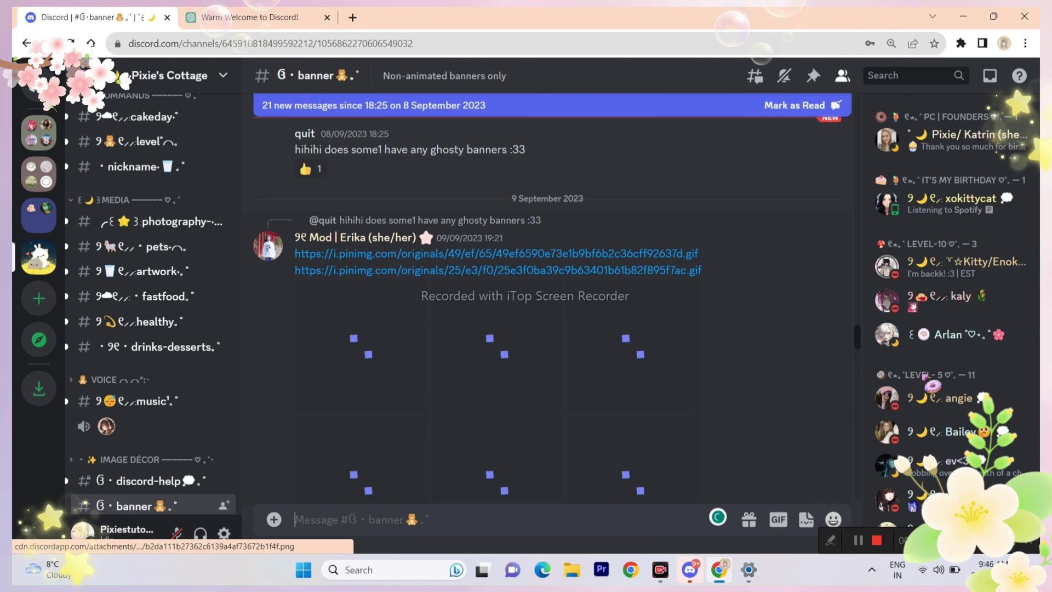
{"action": "scroll", "coordinate": [861, 348], "scroll_direction": "down", "scroll_amount": 3}
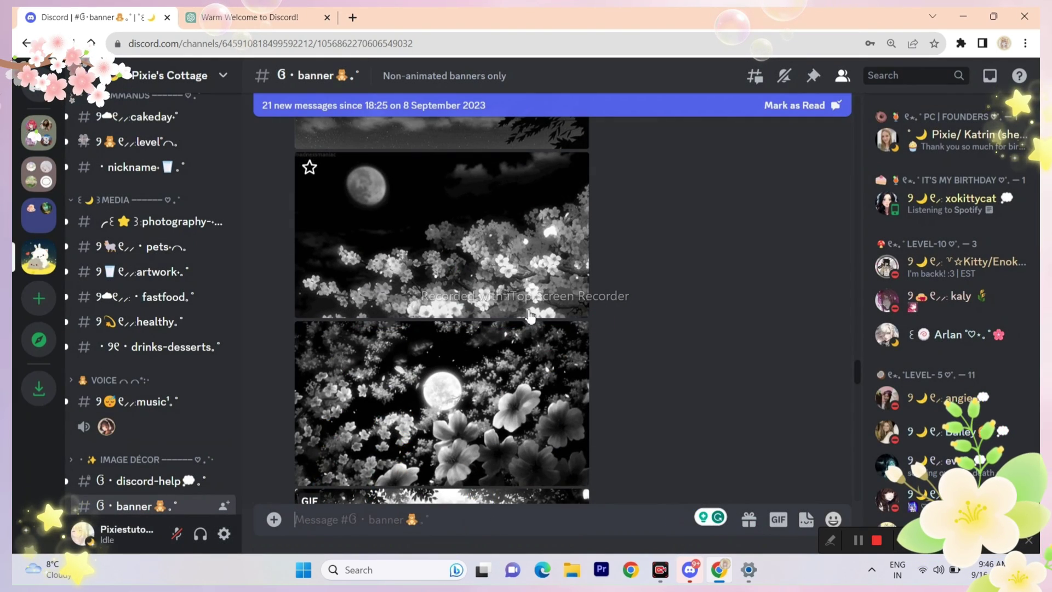
{"action": "scroll", "coordinate": [548, 307], "scroll_direction": "down", "scroll_amount": 15}
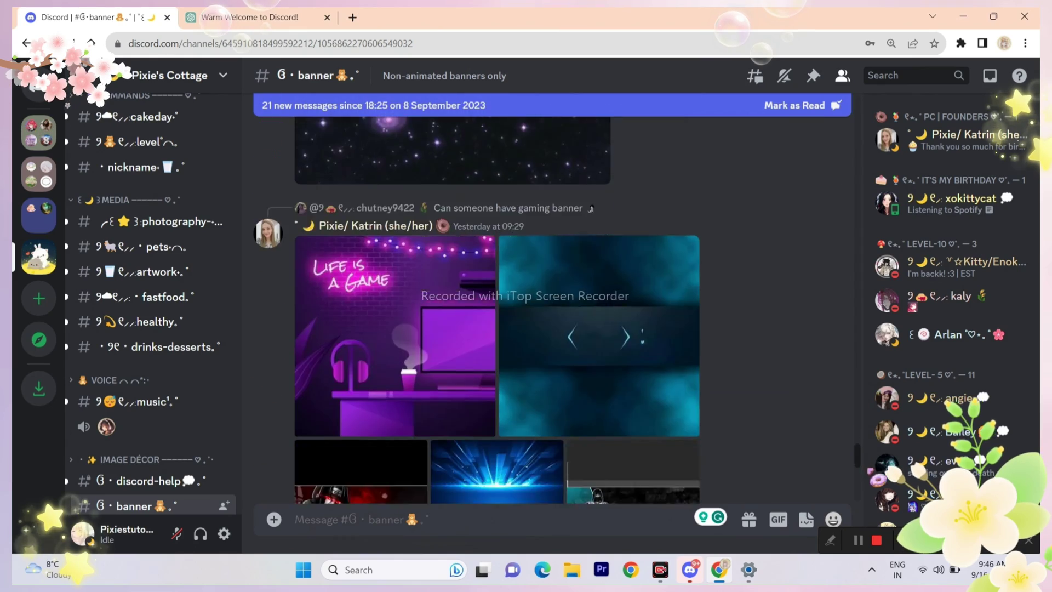
{"action": "scroll", "coordinate": [526, 299], "scroll_direction": "up", "scroll_amount": 20}
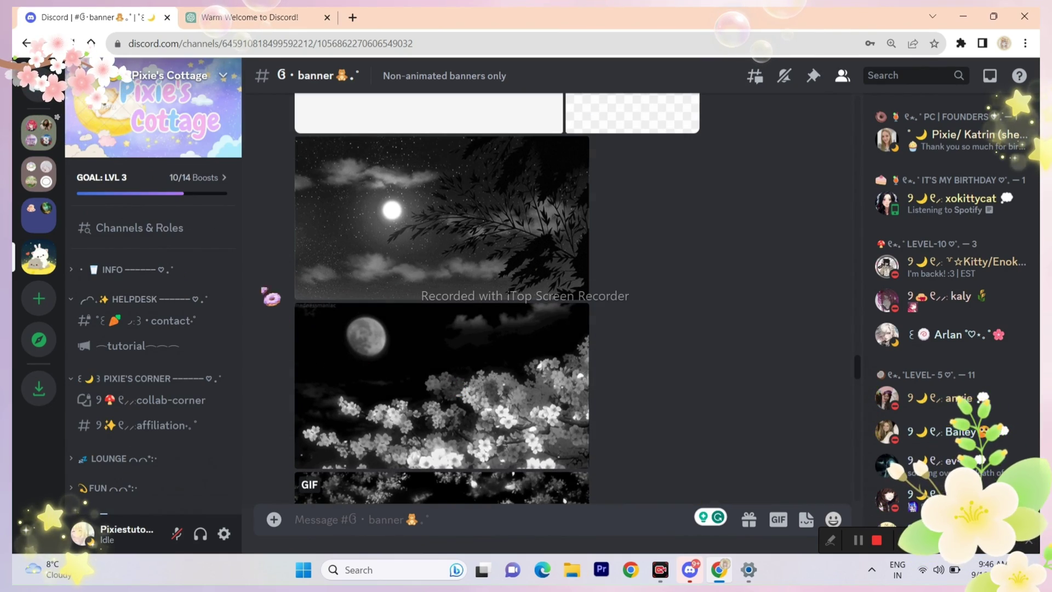
{"action": "scroll", "coordinate": [237, 383], "scroll_direction": "down", "scroll_amount": 8}
{"action": "scroll", "coordinate": [236, 402], "scroll_direction": "down", "scroll_amount": 3}
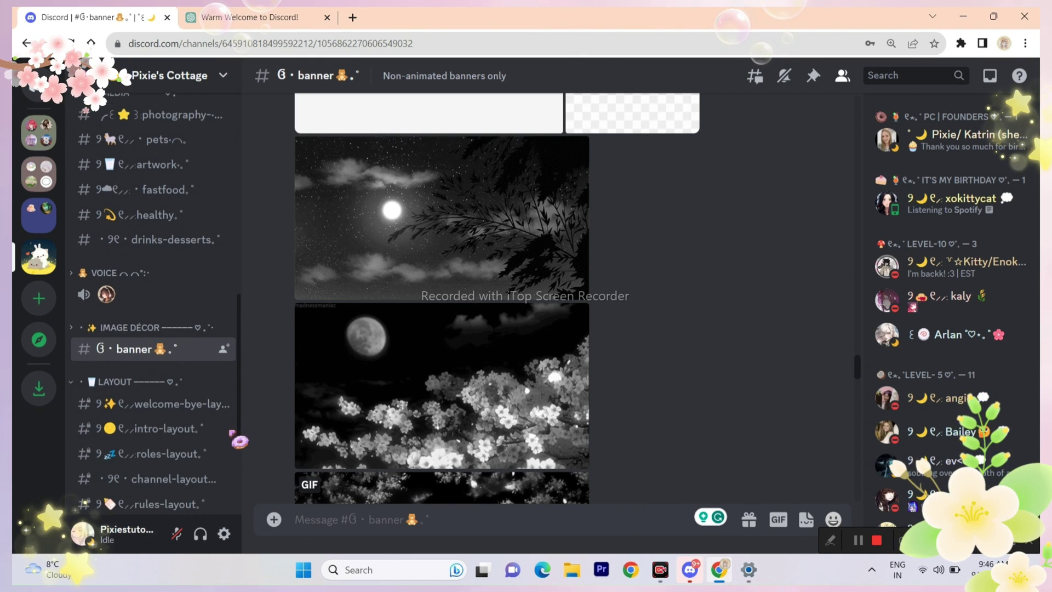
- Expand the Image Décor category and view the dividers channel's images
{"action": "left_click", "coordinate": [156, 336]}
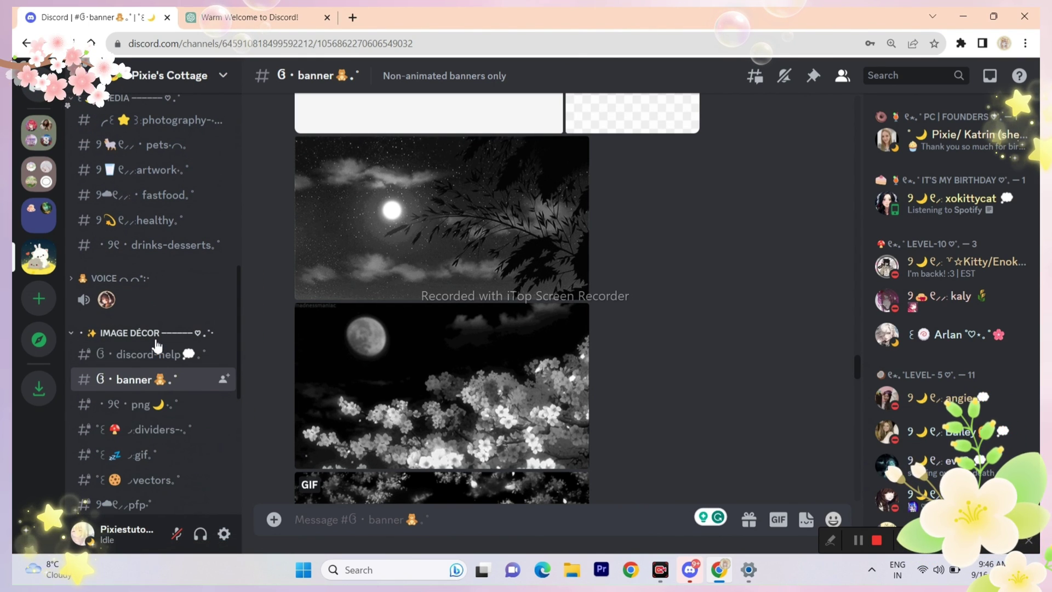
{"action": "left_click", "coordinate": [156, 429]}
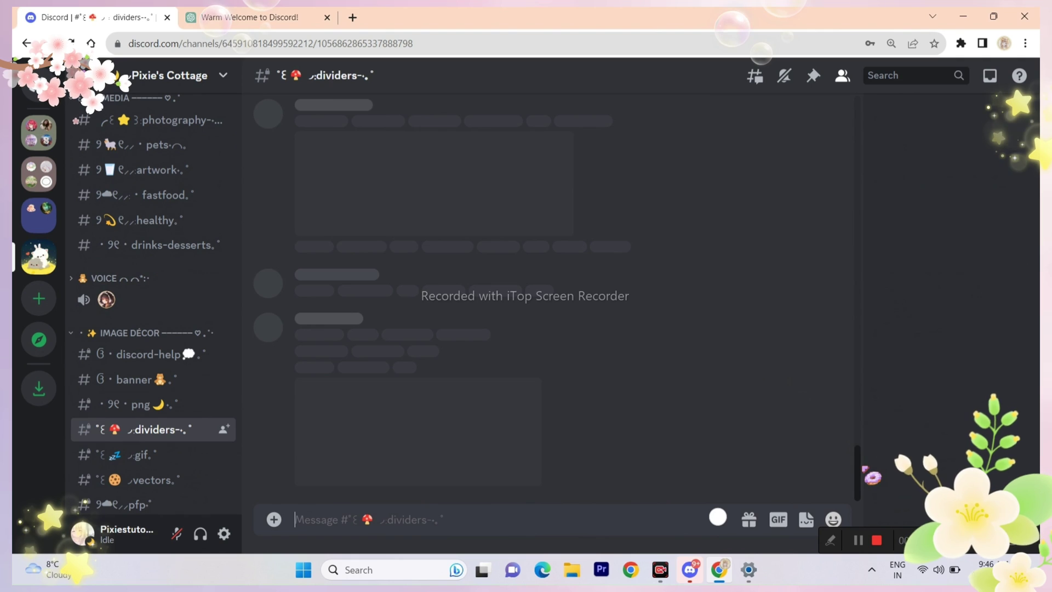
{"action": "scroll", "coordinate": [548, 296], "scroll_direction": "up", "scroll_amount": 10}
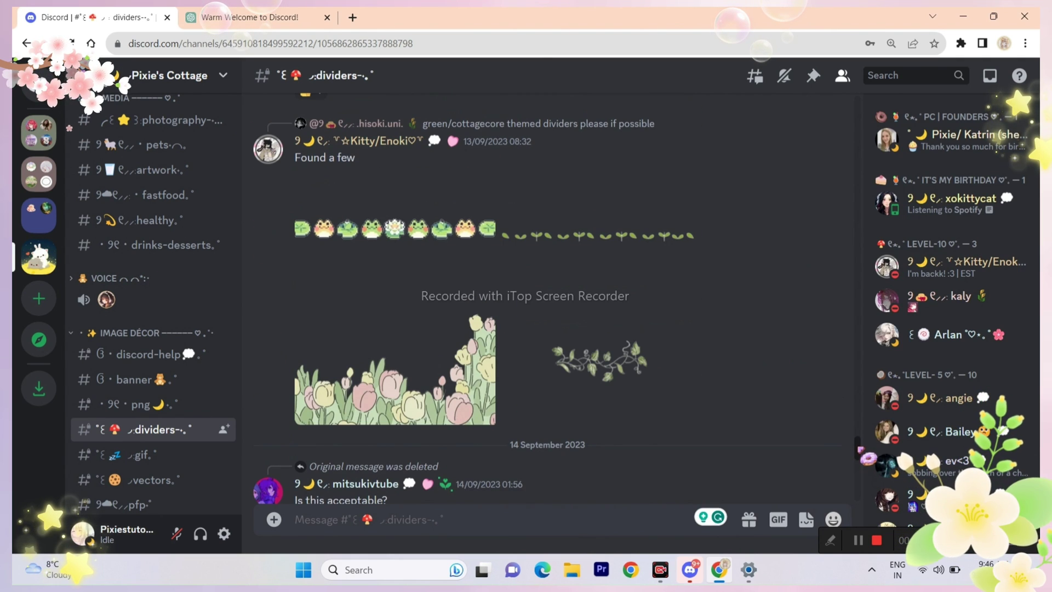
{"action": "scroll", "coordinate": [548, 296], "scroll_direction": "up", "scroll_amount": 10}
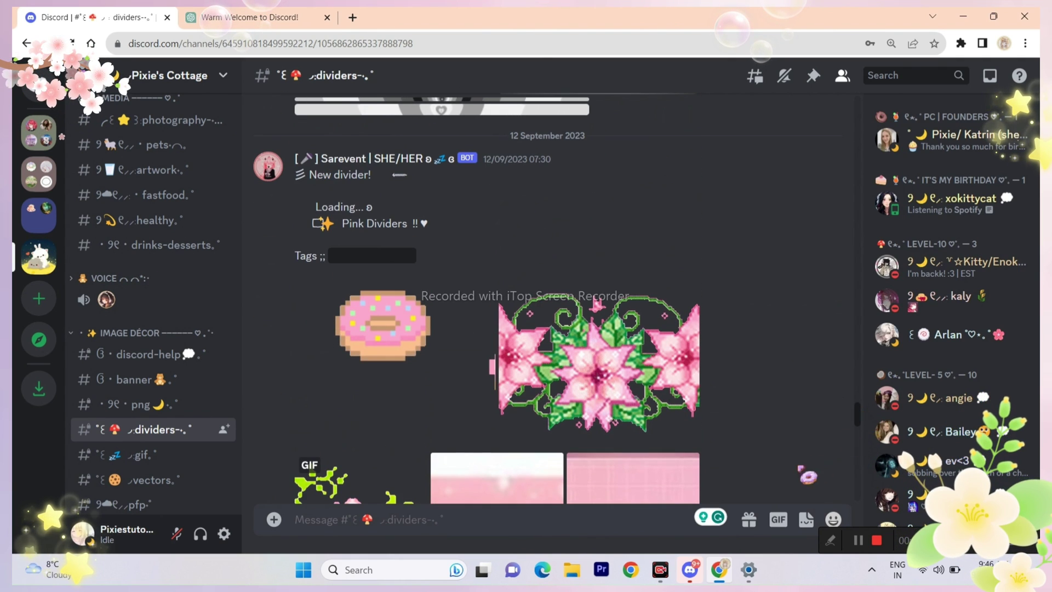